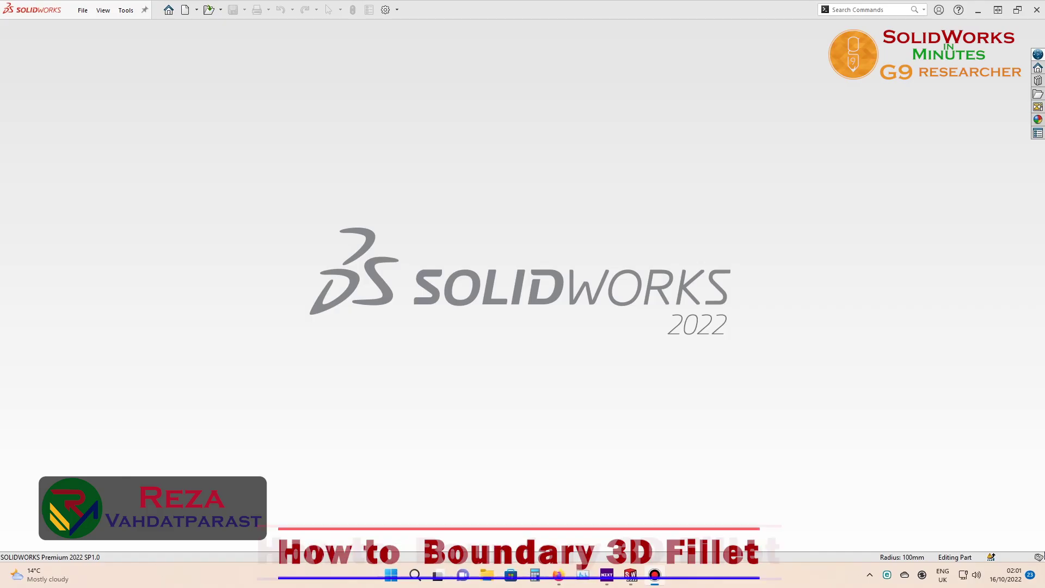
# Create a new blank Part document.
pyautogui.click(185, 10)
pyautogui.click(441, 424)
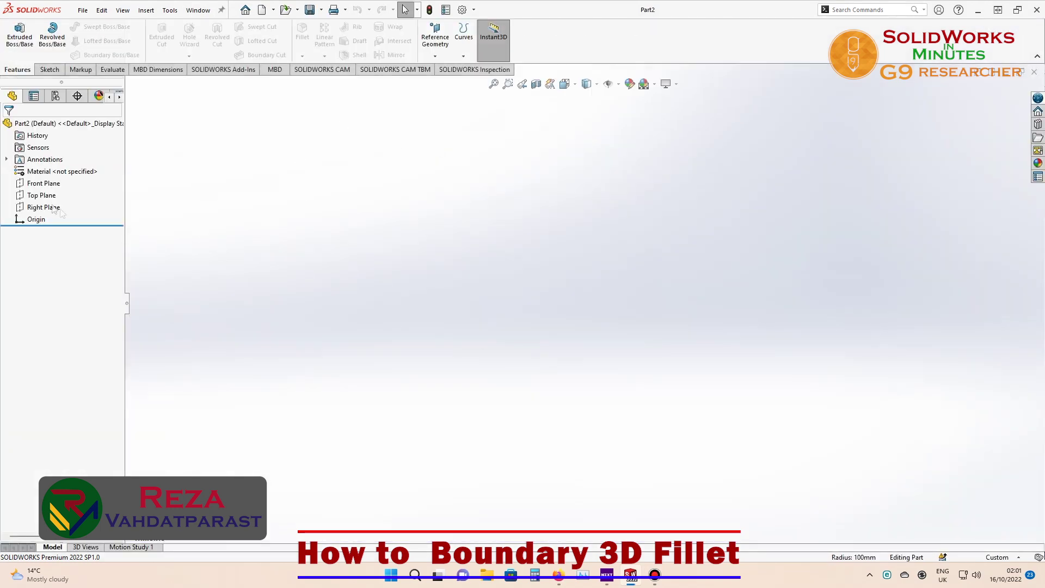
# Sketch a center rectangle on the Front Plane, centred on the origin.
pyautogui.click(43, 183)
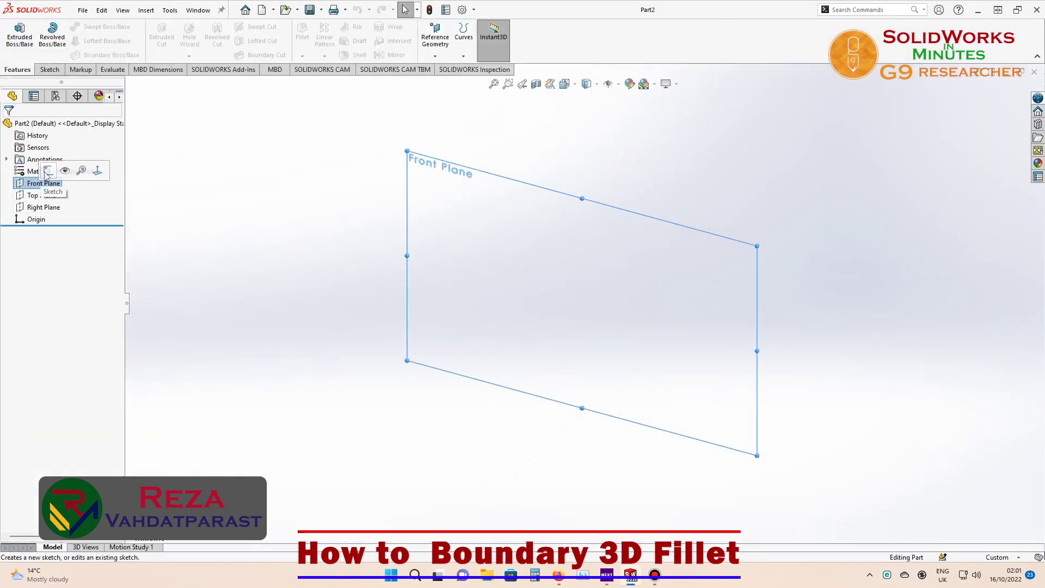
pyautogui.click(47, 171)
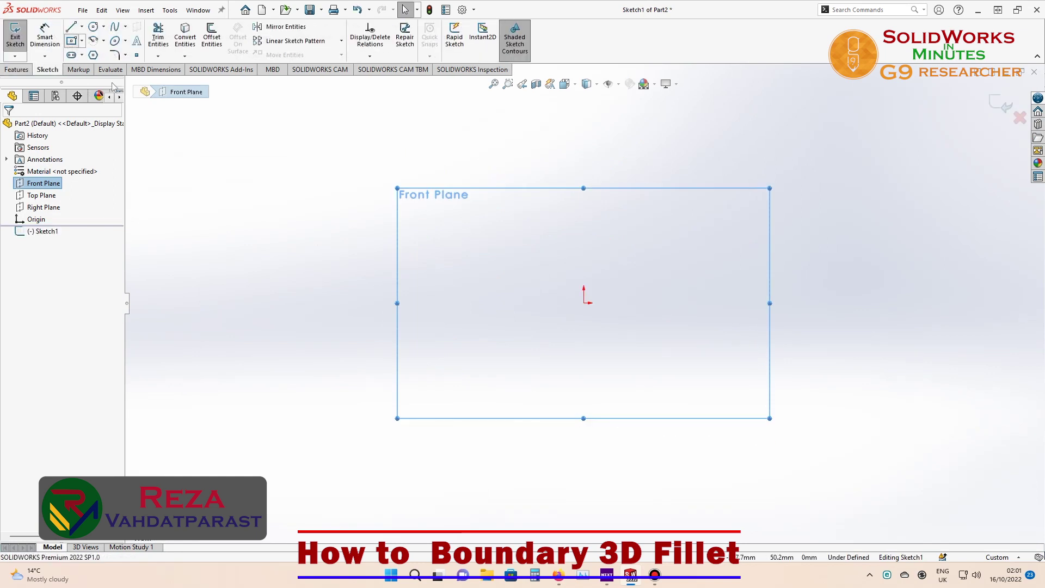
pyautogui.click(73, 44)
pyautogui.click(584, 303)
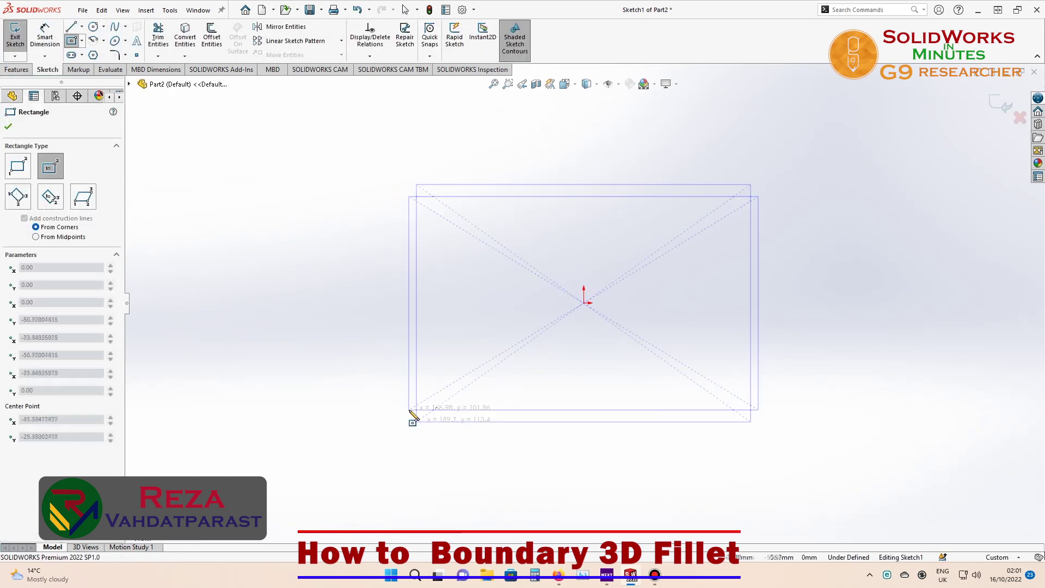
pyautogui.click(406, 440)
# Dimension the rectangle 200 mm high and 300 mm wide, then exit the sketch.
pyautogui.press('d')
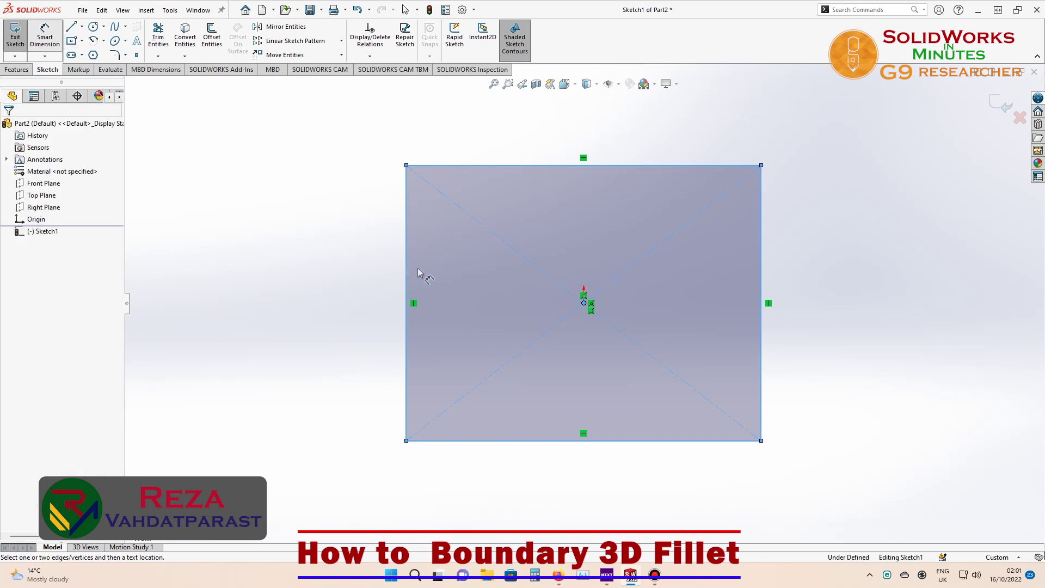
pyautogui.click(406, 289)
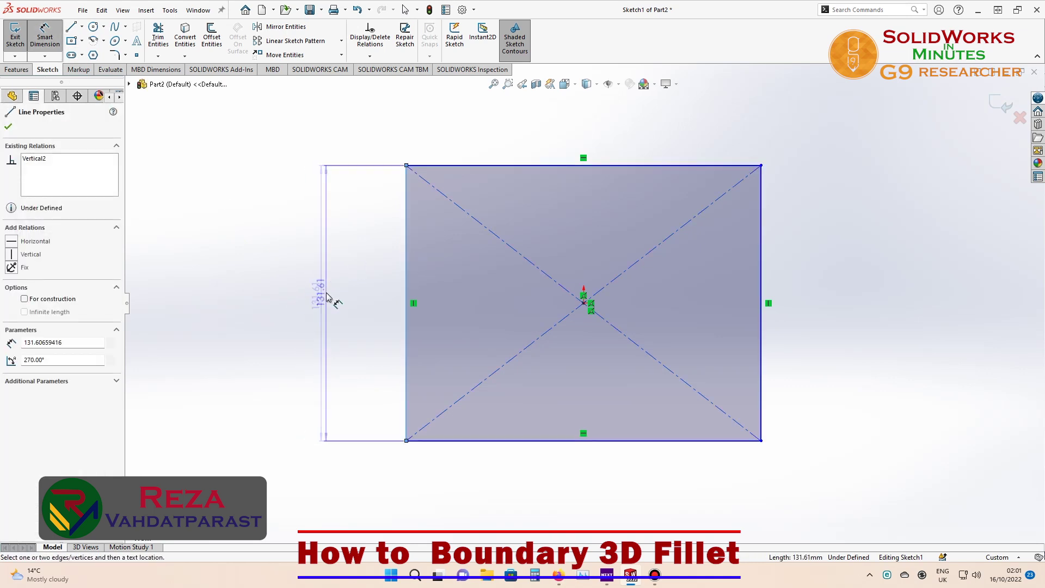
pyautogui.click(327, 296)
pyautogui.write('200')
pyautogui.press('Return')
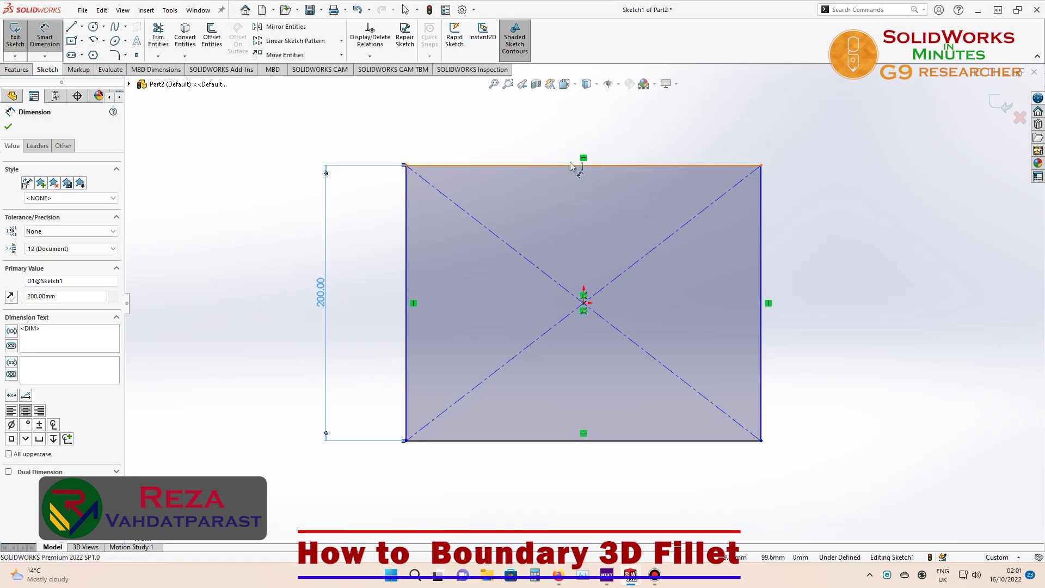
pyautogui.click(576, 165)
pyautogui.click(576, 129)
pyautogui.write('300')
pyautogui.press('Return')
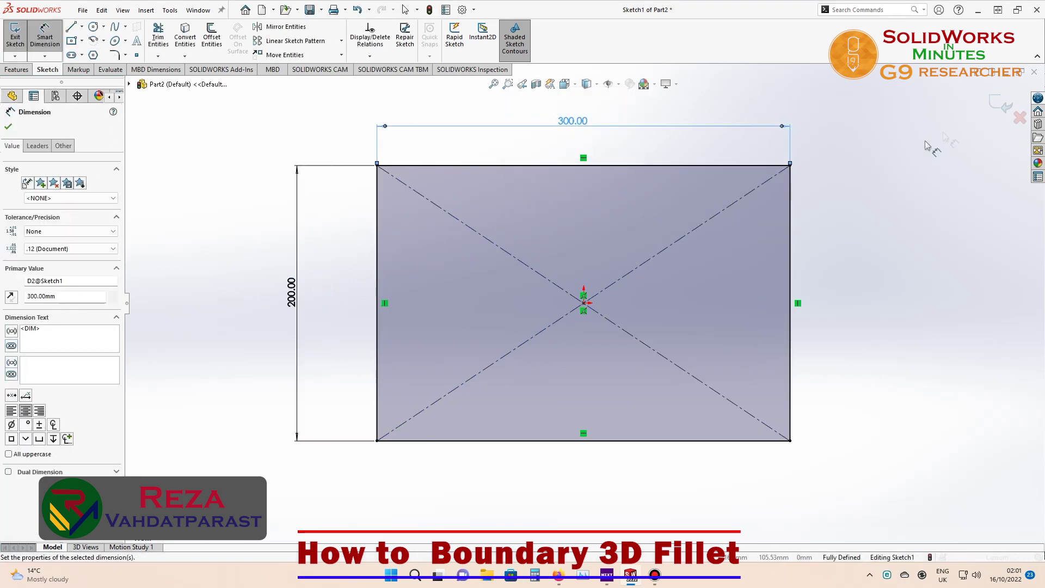
pyautogui.press('Escape')
pyautogui.hotkey('ctrl', 'b')
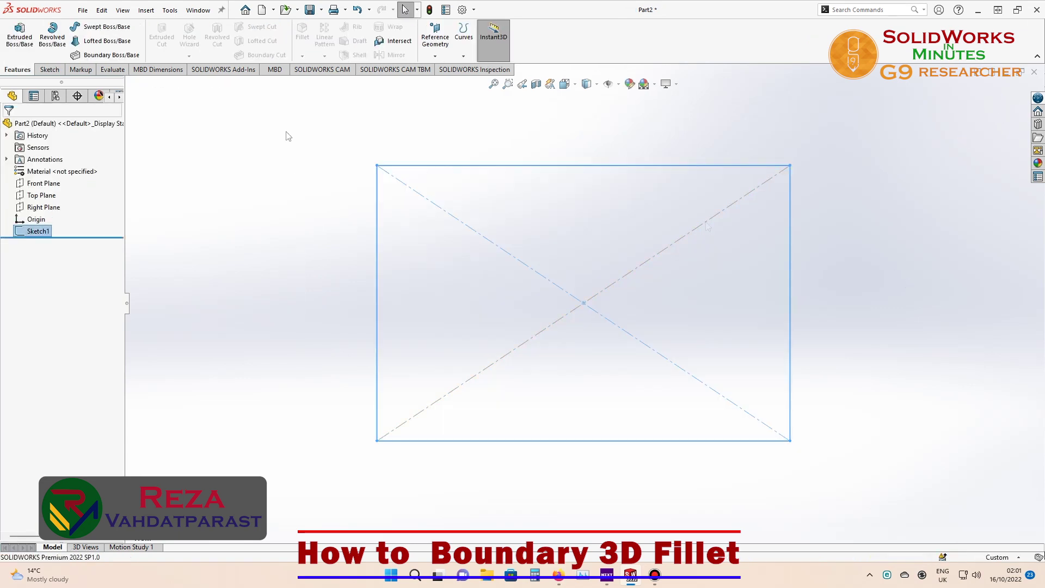
# Extrude Sketch1 with a 500 mm blind depth into Boss-Extrude1.
pyautogui.click(19, 35)
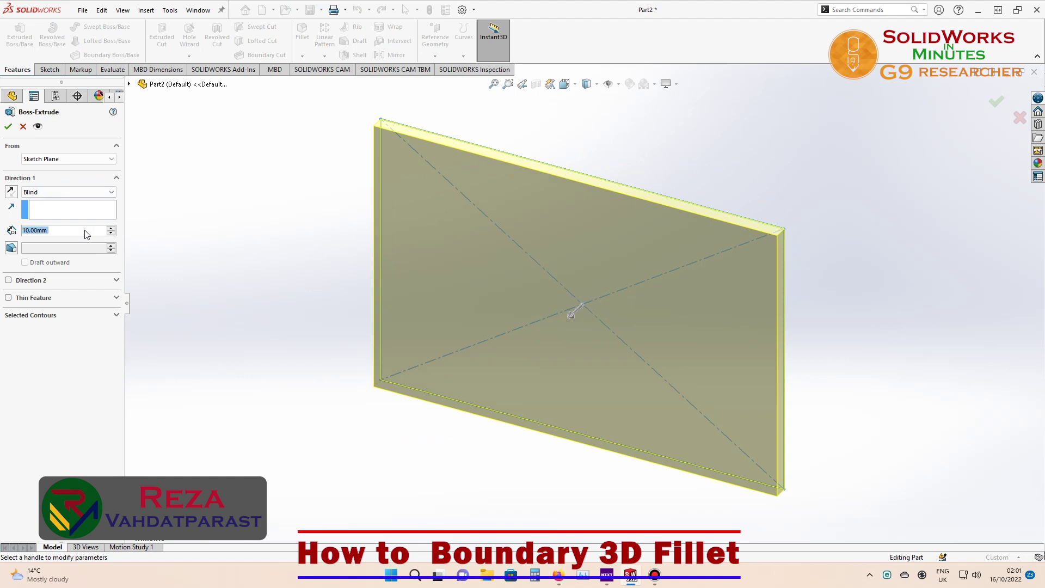
pyautogui.write('500')
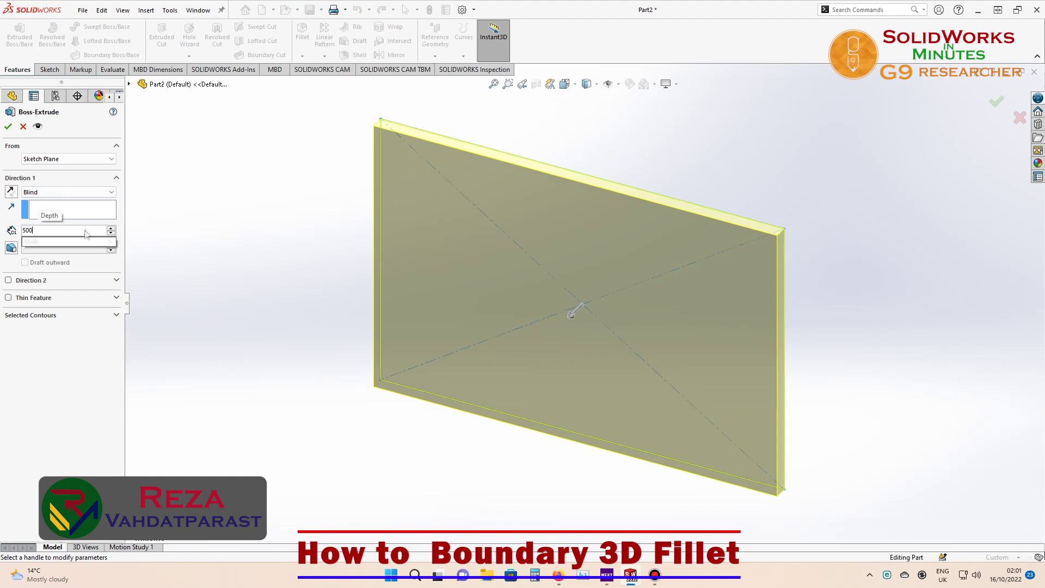
pyautogui.press('Return')
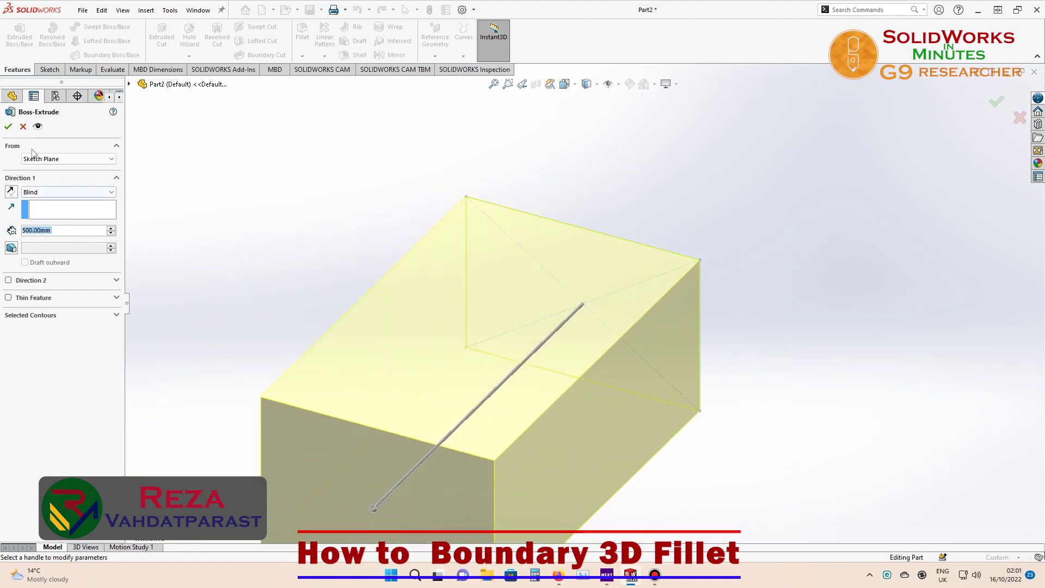
pyautogui.press('Return')
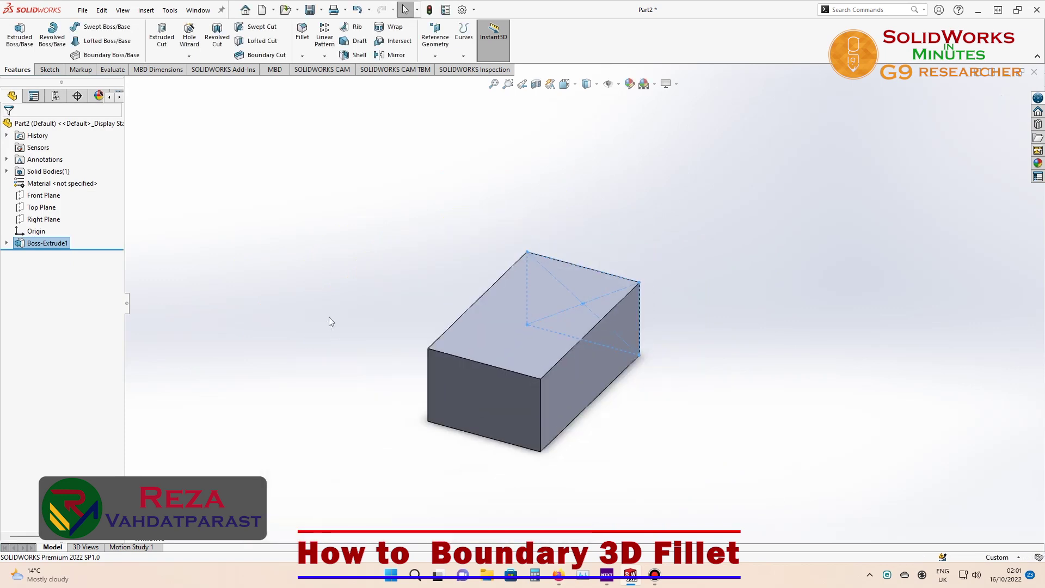
# In isometric view, start a Constant Size Fillet on the box's top front edge.
pyautogui.moveTo(391, 439)
pyautogui.mouseDown(button='middle')
pyautogui.moveTo(424, 375)
pyautogui.moveTo(408, 369)
pyautogui.moveTo(378, 408)
pyautogui.mouseUp(button='middle')
pyautogui.hotkey('ctrl', '7')
pyautogui.press('f')
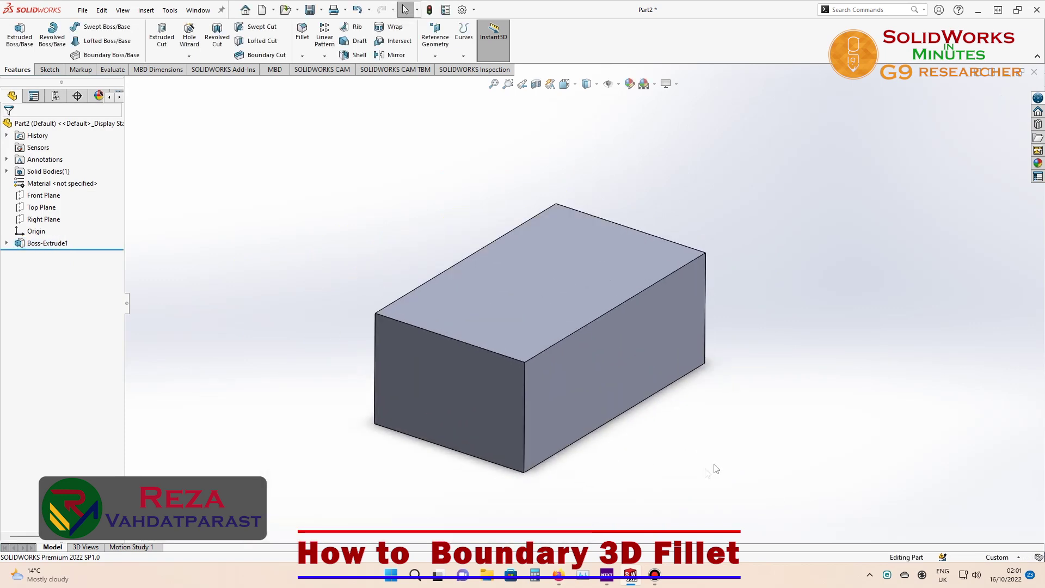
pyautogui.click(302, 56)
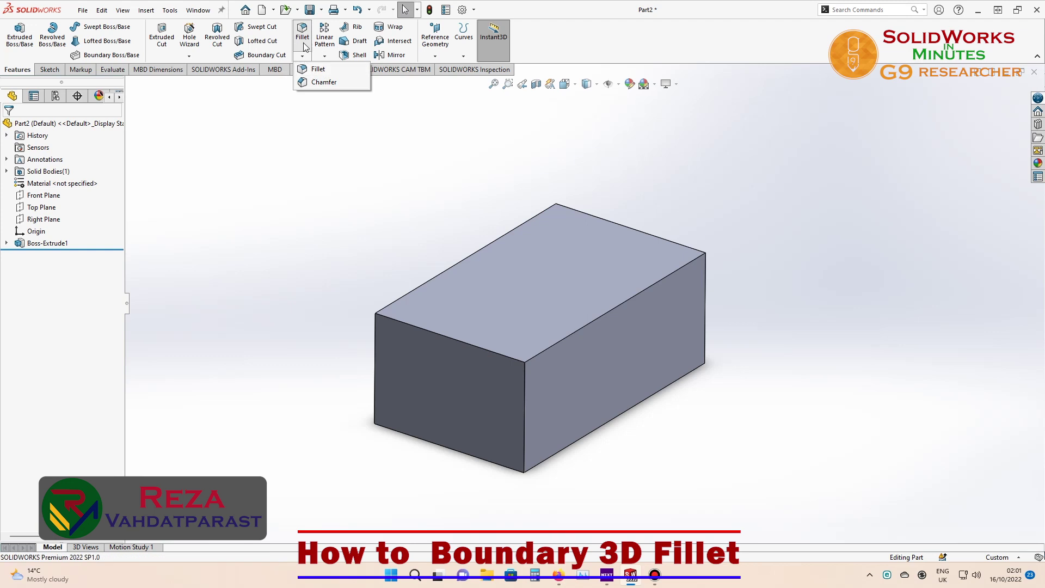
pyautogui.click(306, 46)
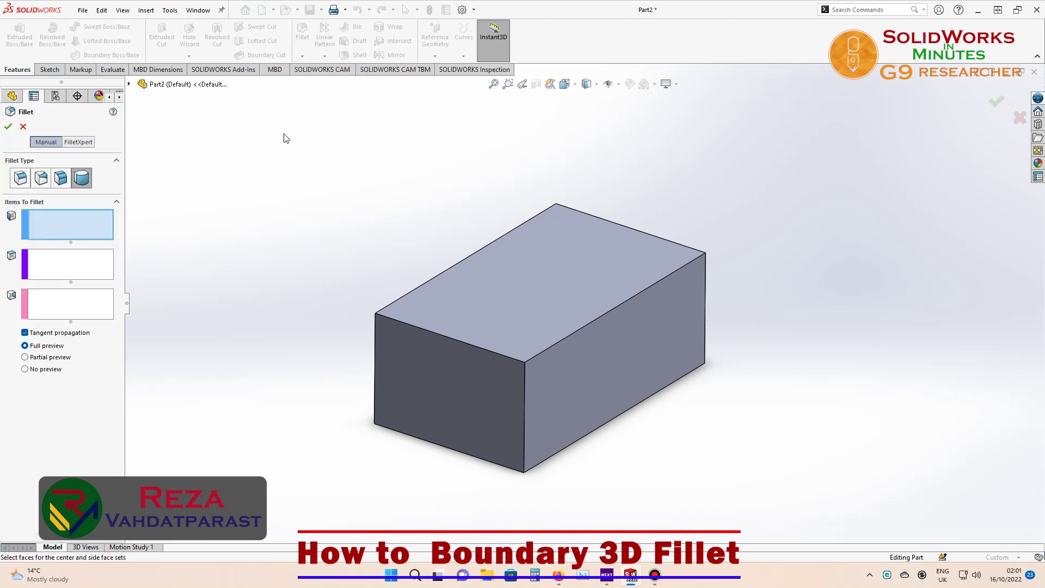
pyautogui.click(21, 178)
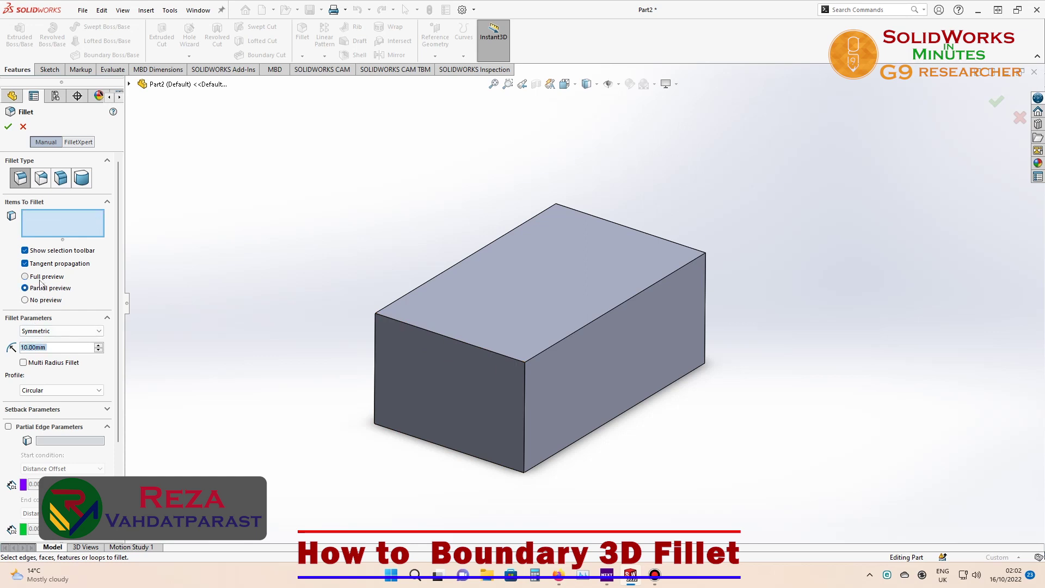
pyautogui.click(427, 330)
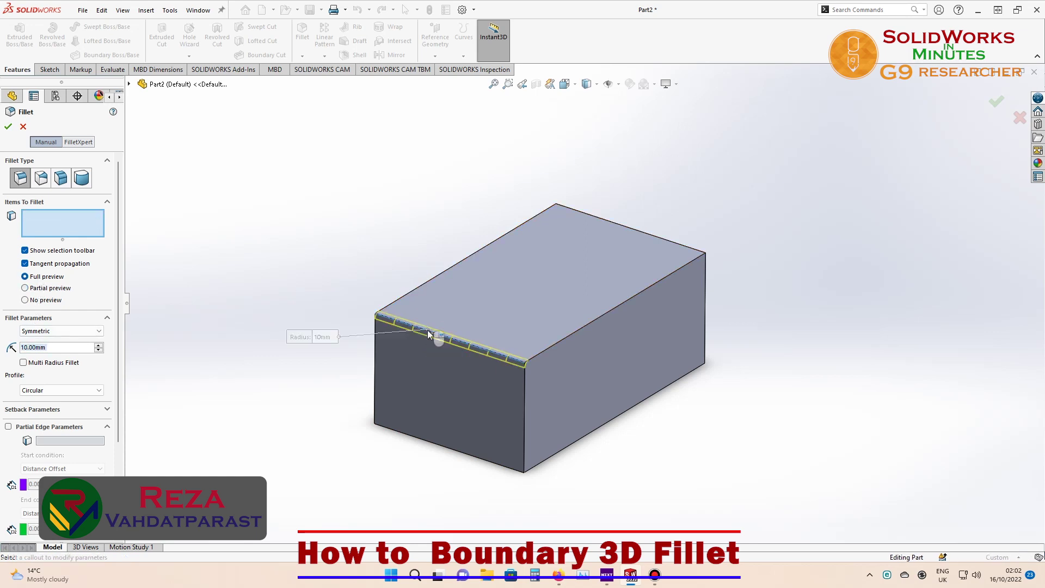
# Add the other three top edges to the fillet and set its radius to 30 mm.
pyautogui.click(557, 341)
pyautogui.moveTo(363, 303)
pyautogui.mouseDown(button='middle')
pyautogui.moveTo(520, 332)
pyautogui.moveTo(343, 401)
pyautogui.moveTo(262, 355)
pyautogui.moveTo(296, 309)
pyautogui.mouseUp(button='middle')
pyautogui.click(533, 312)
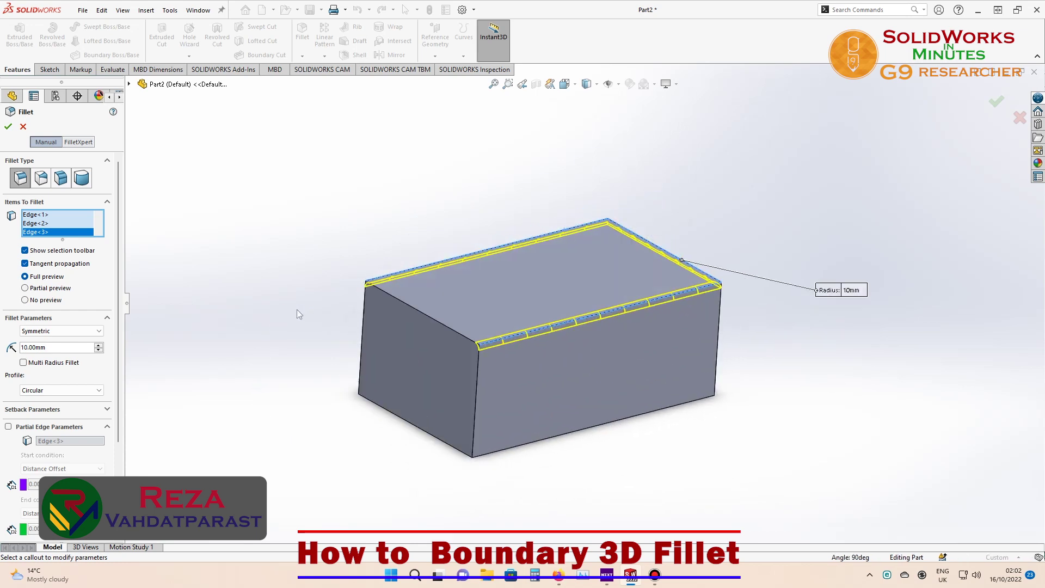
pyautogui.click(419, 311)
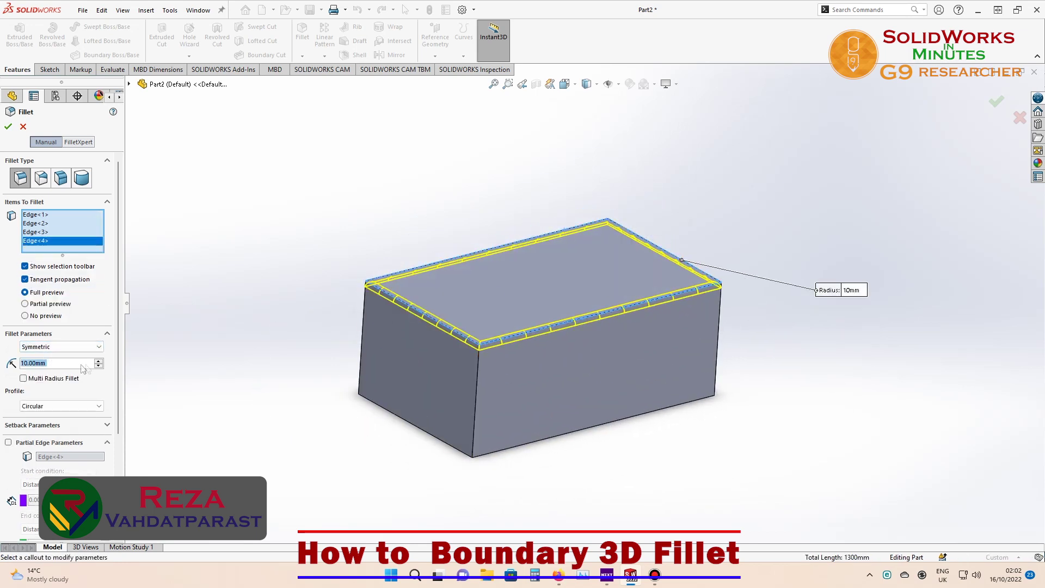
pyautogui.scroll(-3, 451, 354)
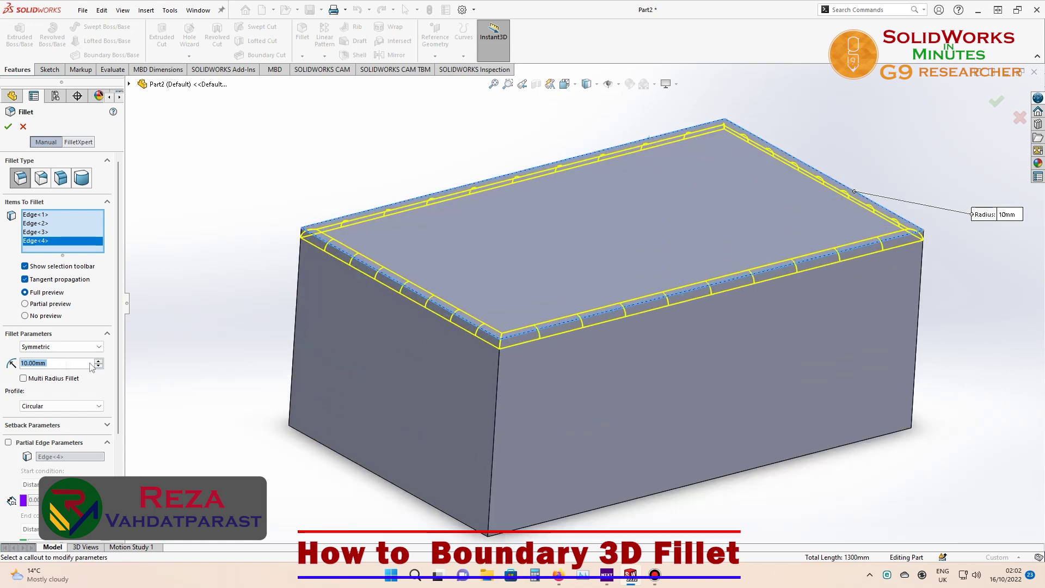
pyautogui.click(98, 361)
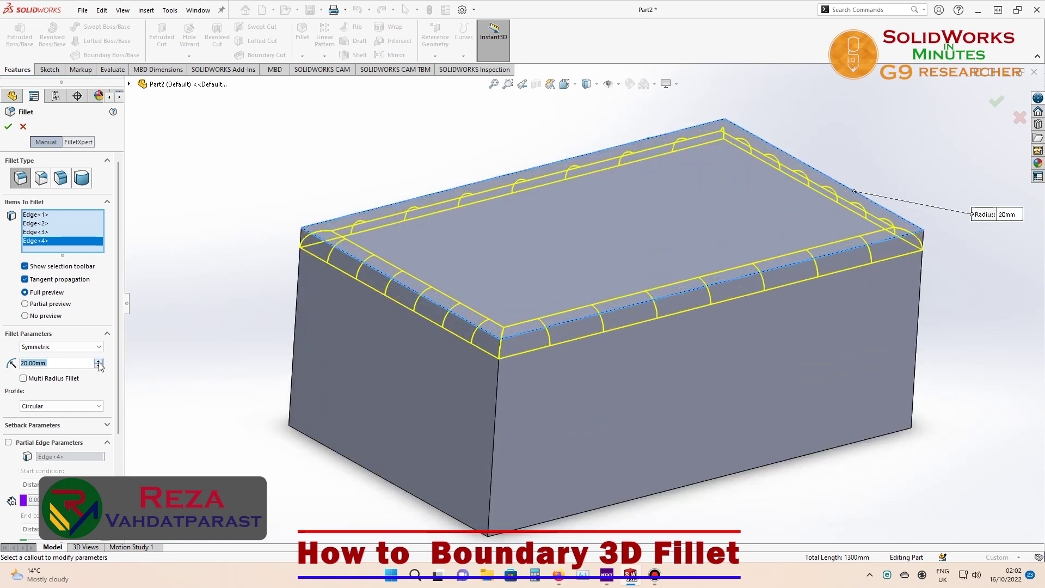
pyautogui.click(98, 361)
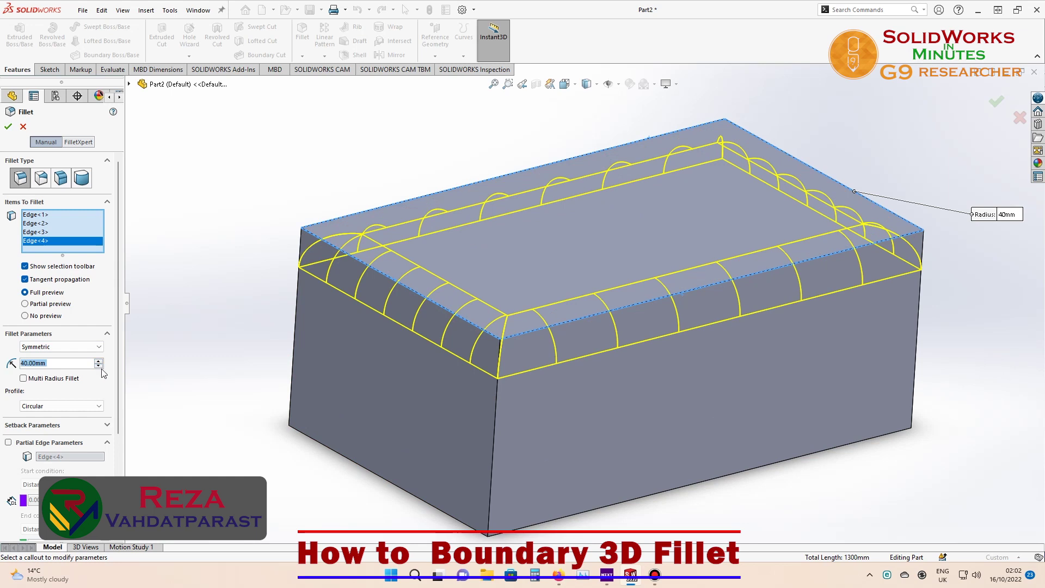
pyautogui.click(99, 366)
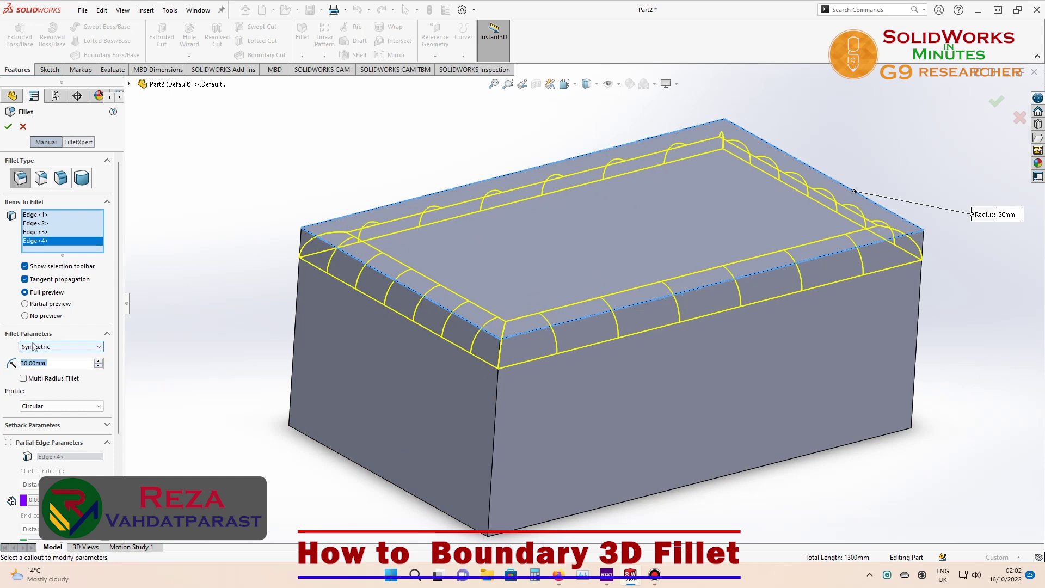
# Make the fillet asymmetric with distances of 20 mm and 50 mm.
pyautogui.click(95, 349)
pyautogui.click(75, 363)
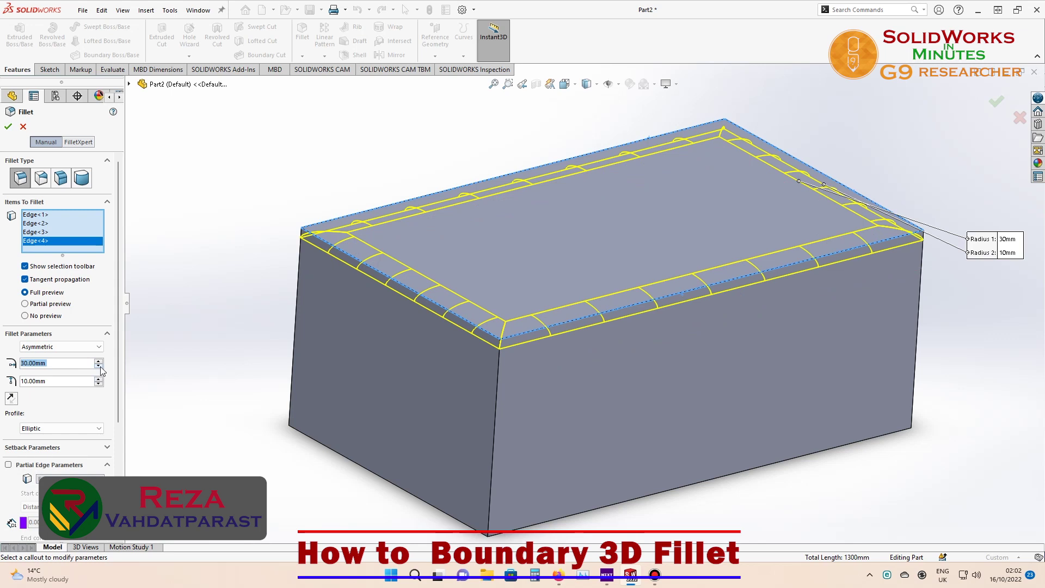
pyautogui.click(99, 367)
pyautogui.click(99, 378)
pyautogui.click(99, 378)
pyautogui.click(99, 378)
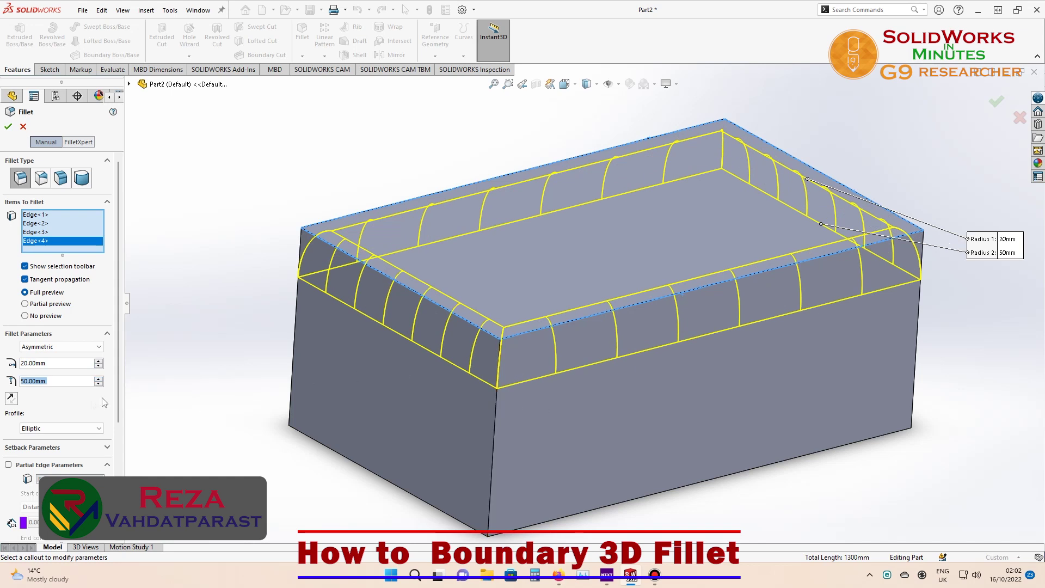
# Switch the fillet profile to Conic Rho and raise rho to 0.9.
pyautogui.click(100, 431)
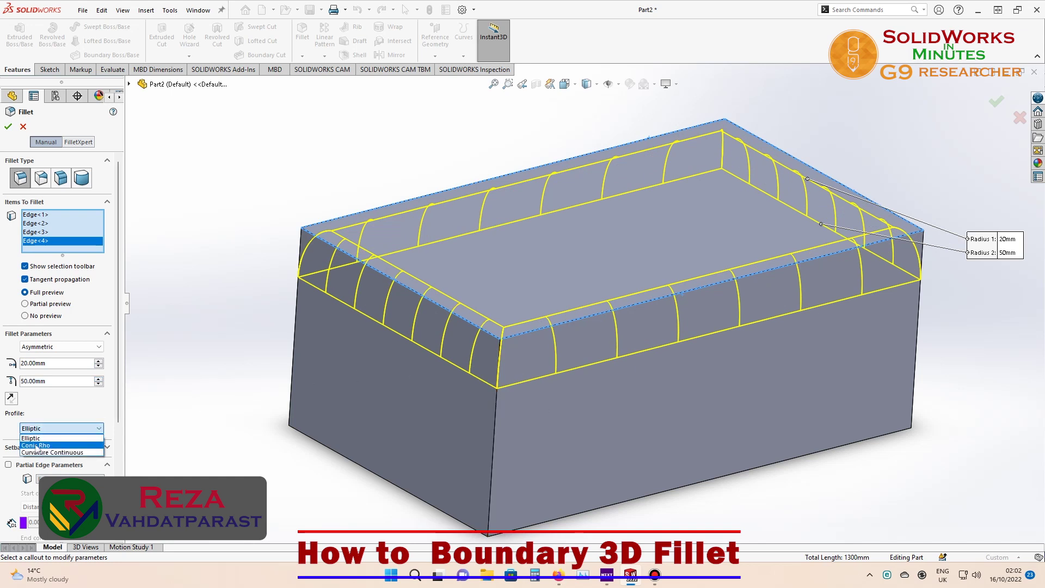
pyautogui.click(43, 446)
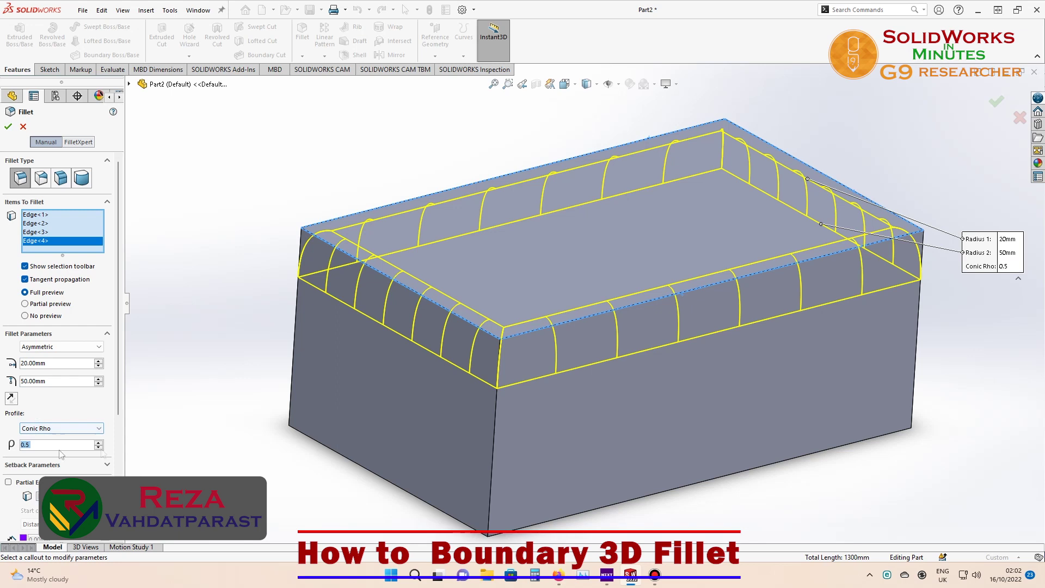
pyautogui.click(98, 442)
pyautogui.click(98, 443)
pyautogui.scroll(-3, 306, 246)
pyautogui.scroll(-3, 370, 264)
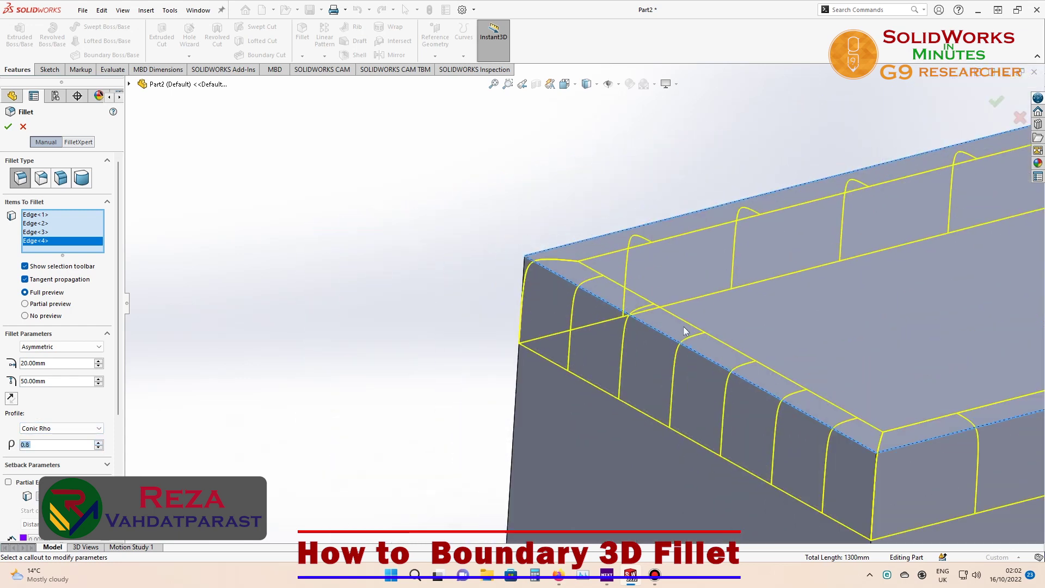
pyautogui.scroll(-3, 683, 325)
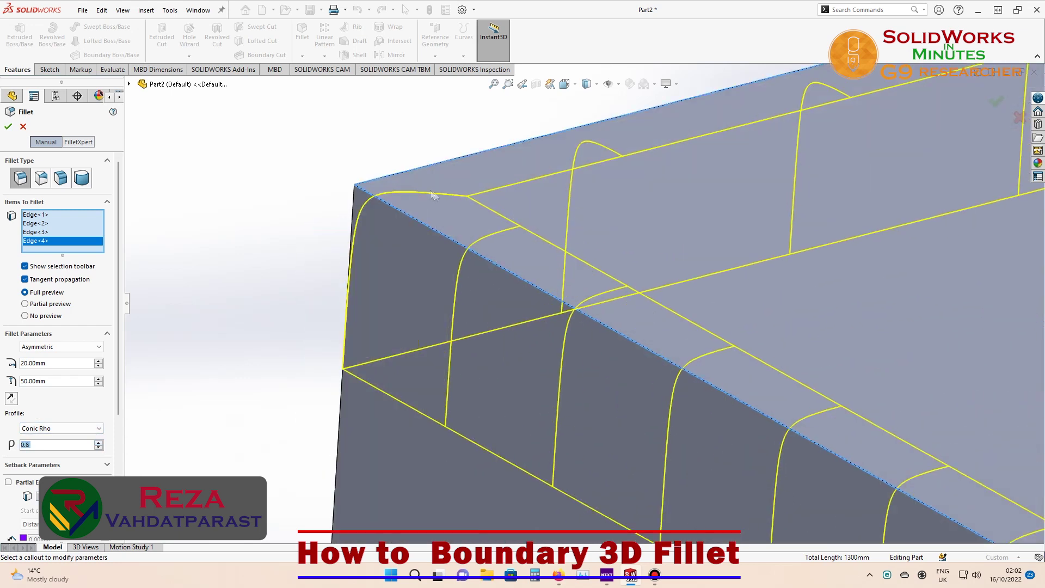
pyautogui.click(99, 442)
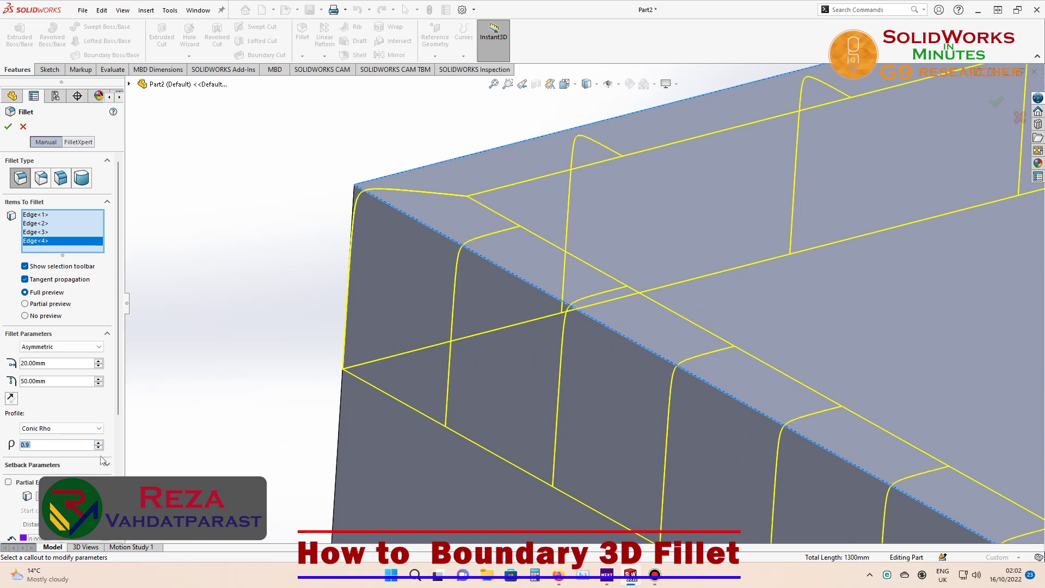
# Lower rho to 0.05 for a flat profile, then raise it back to 0.85.
pyautogui.click(99, 447)
pyautogui.click(98, 447)
pyautogui.click(99, 447)
pyautogui.click(98, 448)
pyautogui.click(99, 447)
pyautogui.click(99, 447)
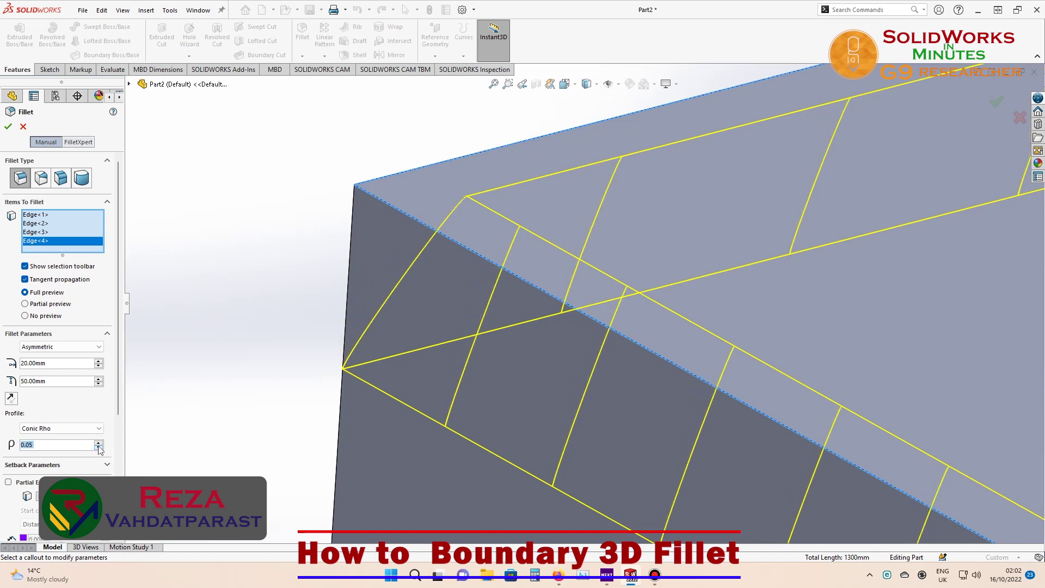
pyautogui.click(99, 443)
pyautogui.click(98, 443)
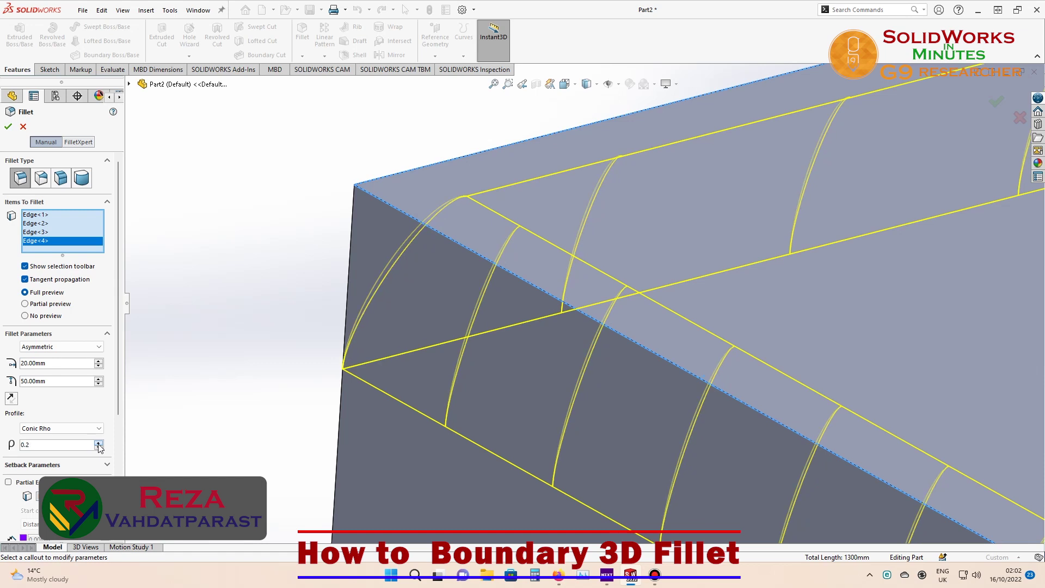
pyautogui.click(98, 442)
pyautogui.click(98, 443)
pyautogui.click(98, 443)
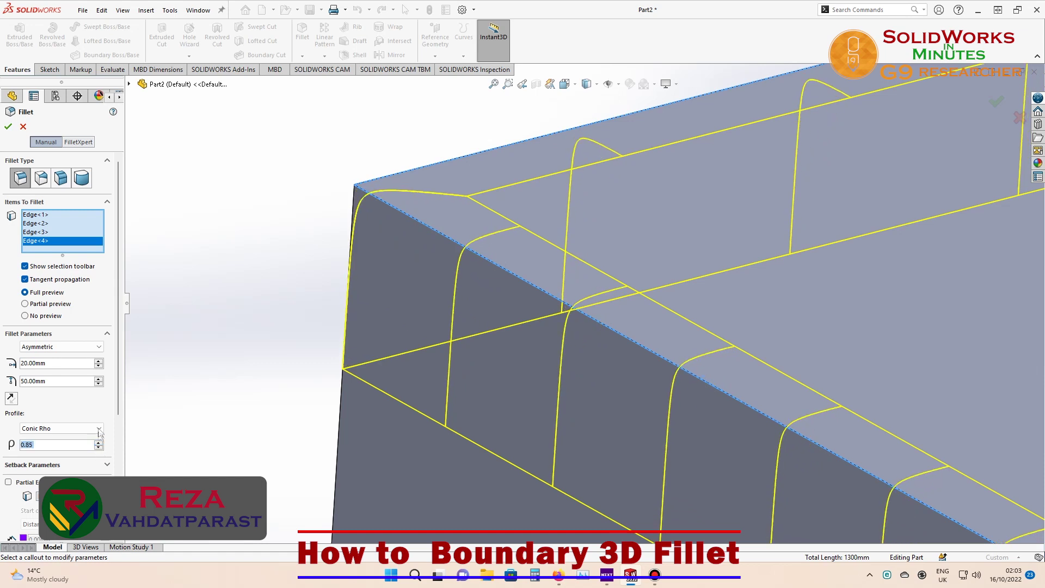
pyautogui.click(82, 428)
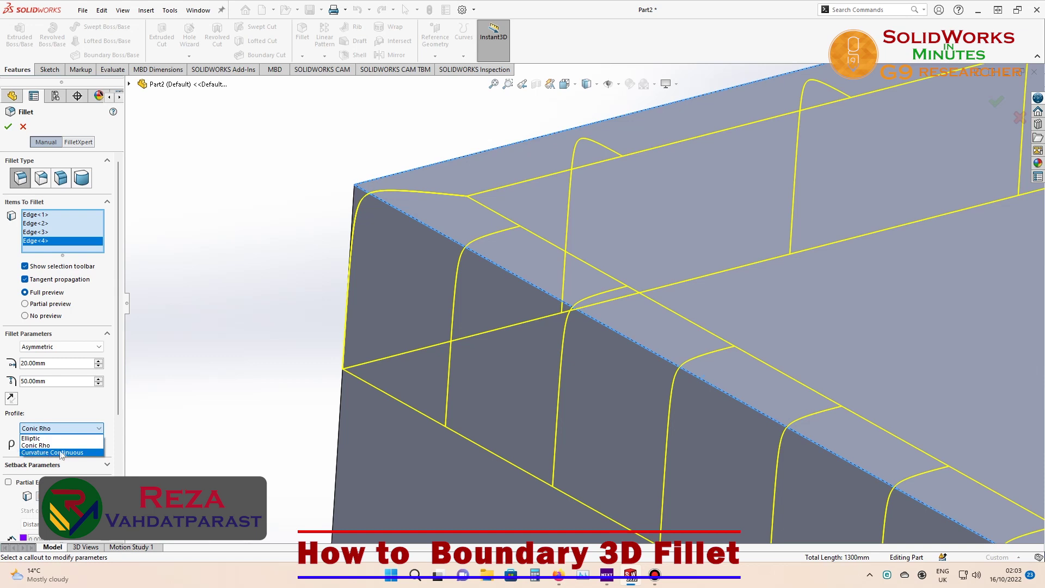
# Try the Curvature Continuous profile, then switch the fillet to Elliptic.
pyautogui.click(61, 452)
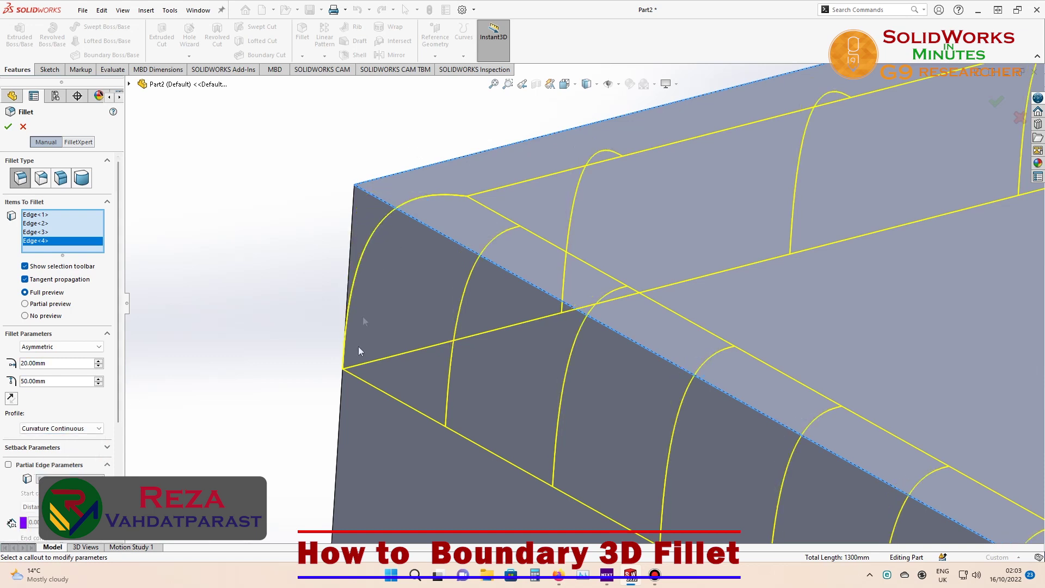
pyautogui.click(65, 428)
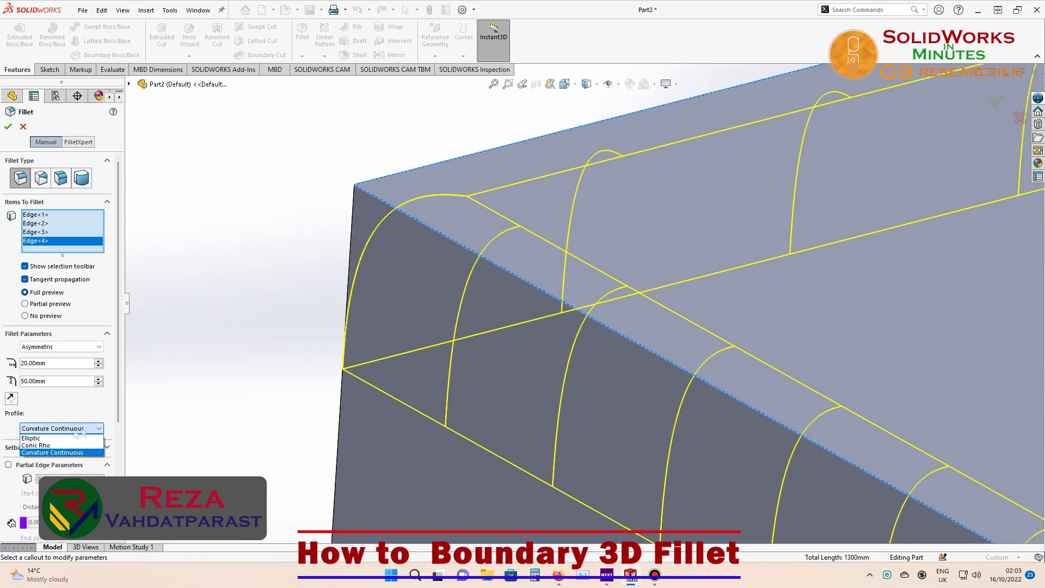
pyautogui.click(38, 439)
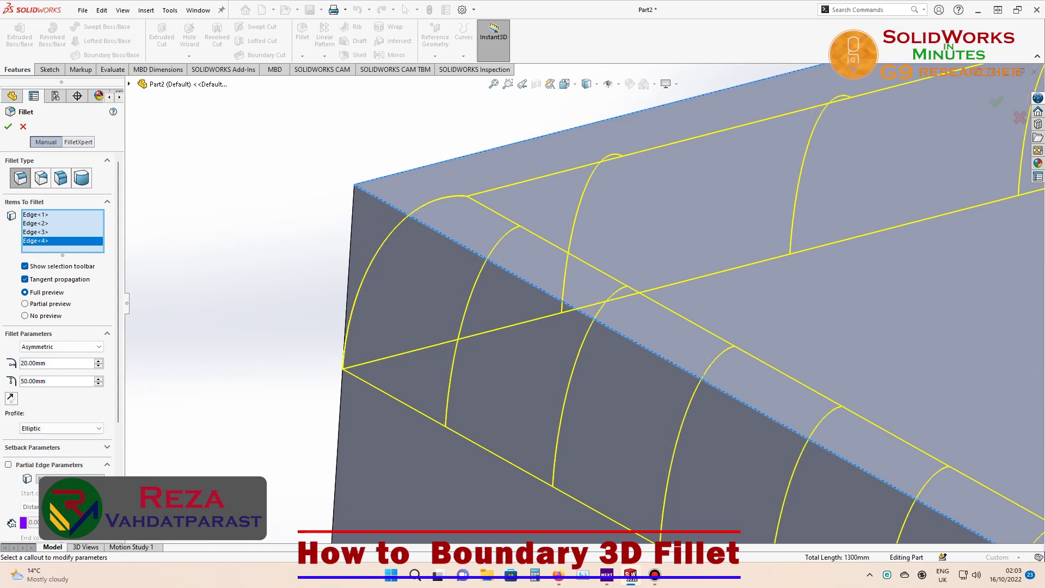
# Flip the asymmetric distances between faces, then make the fillet symmetric at 20 mm.
pyautogui.click(81, 353)
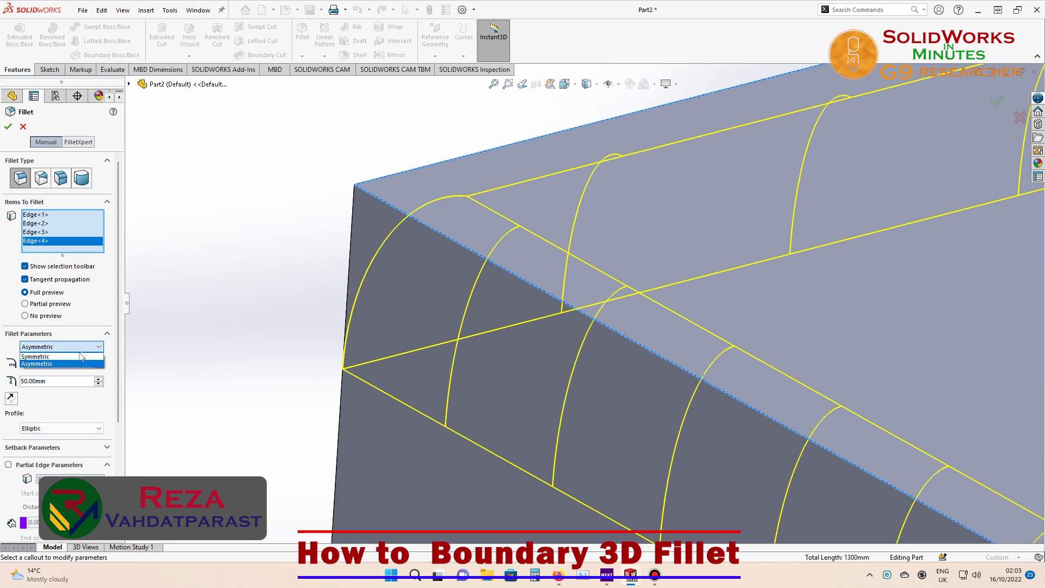
pyautogui.click(67, 364)
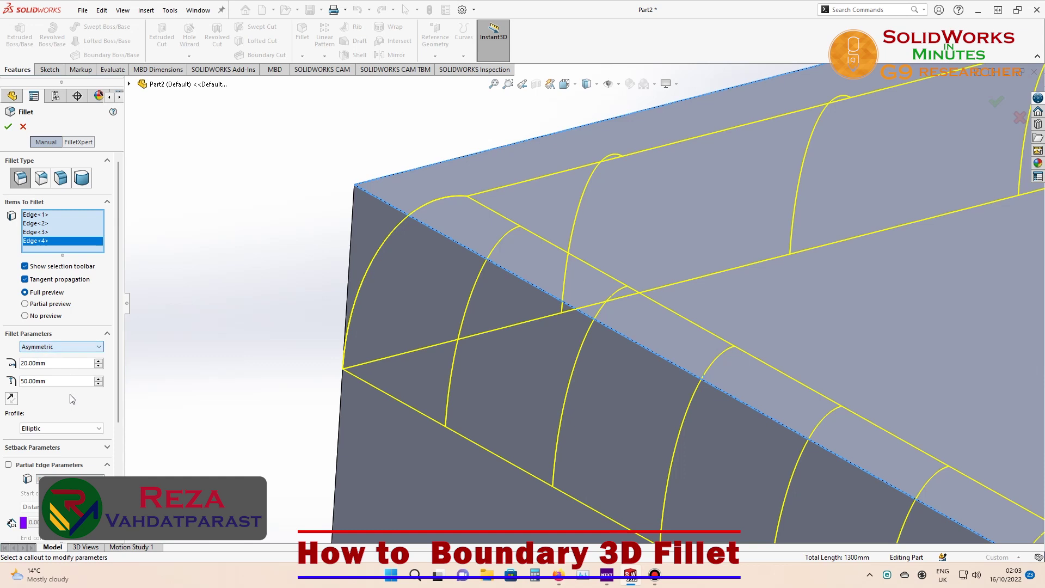
pyautogui.click(10, 399)
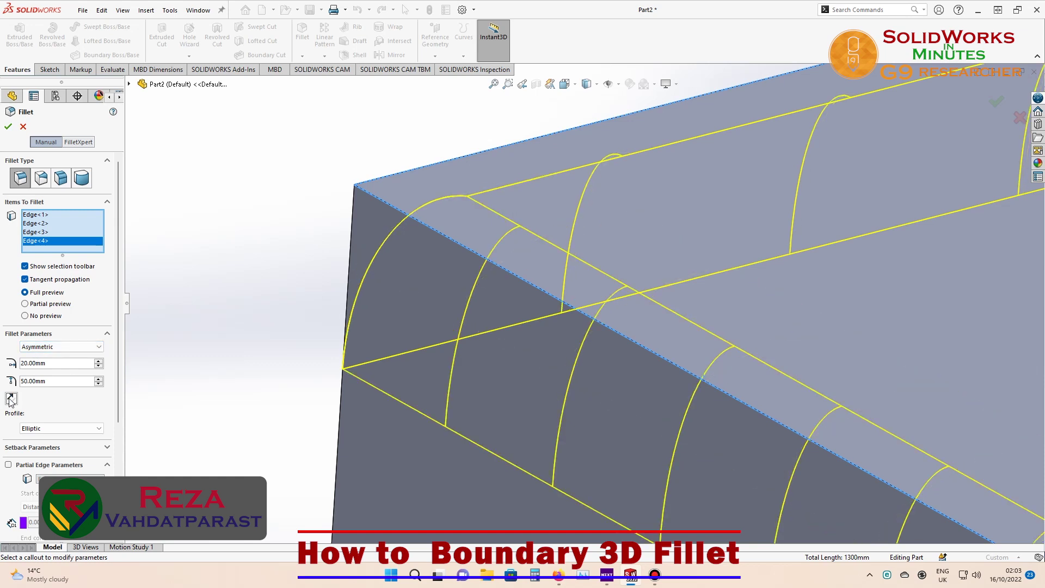
pyautogui.click(11, 399)
pyautogui.click(10, 399)
pyautogui.click(82, 347)
pyautogui.click(77, 357)
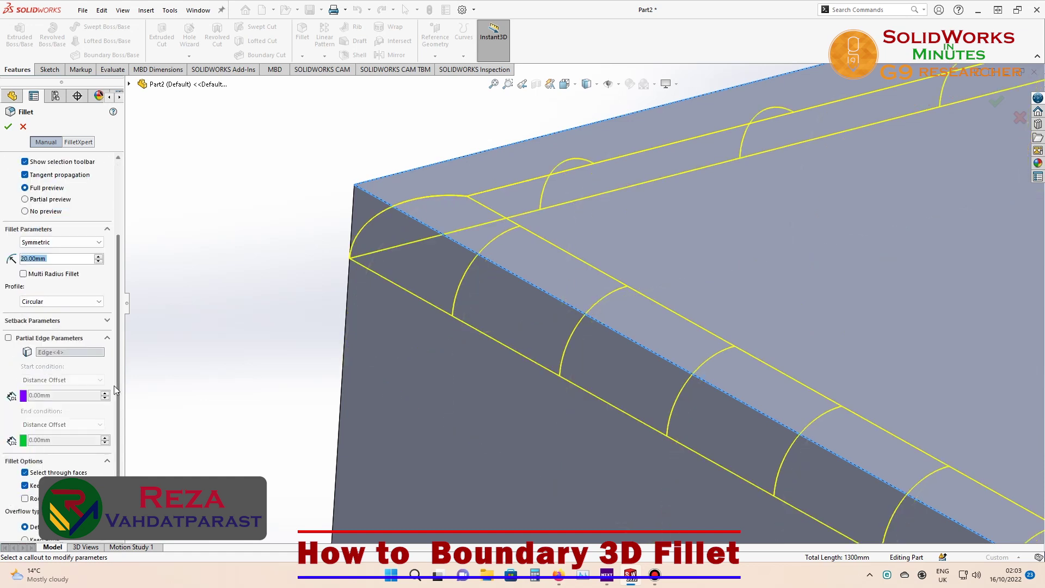
pyautogui.click(99, 406)
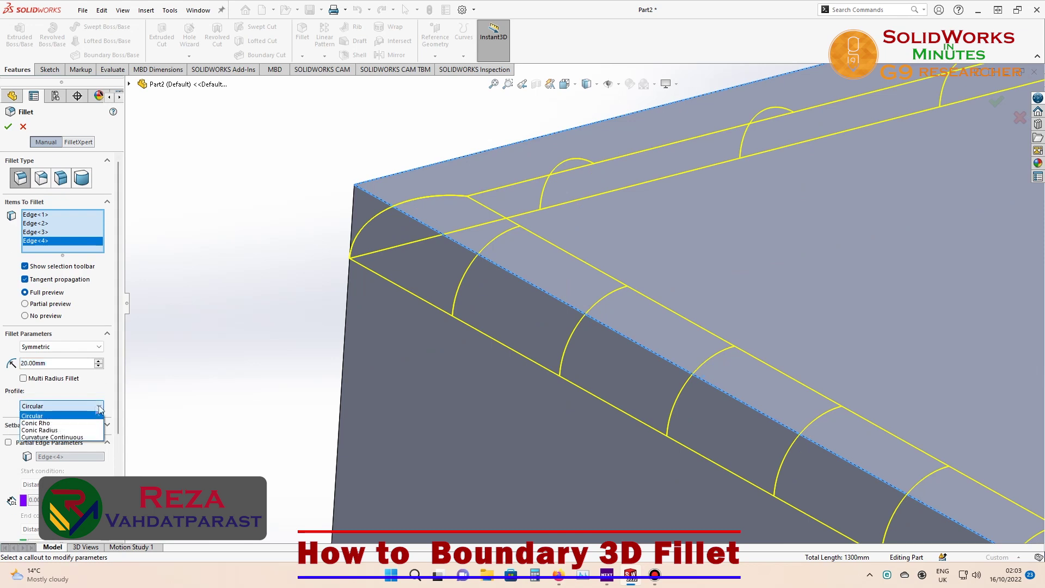
pyautogui.click(36, 423)
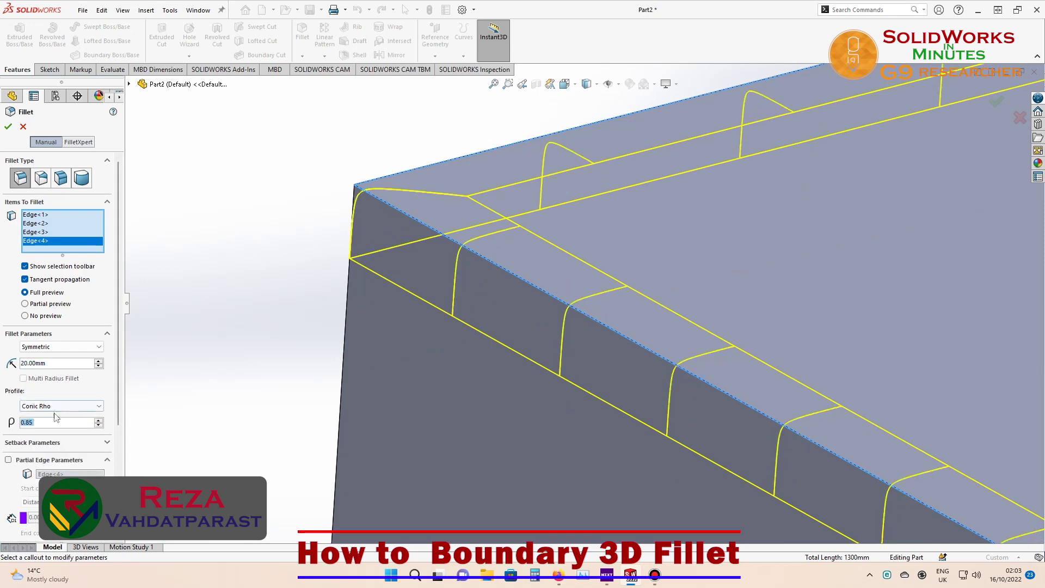
pyautogui.click(99, 424)
pyautogui.click(95, 407)
pyautogui.click(80, 431)
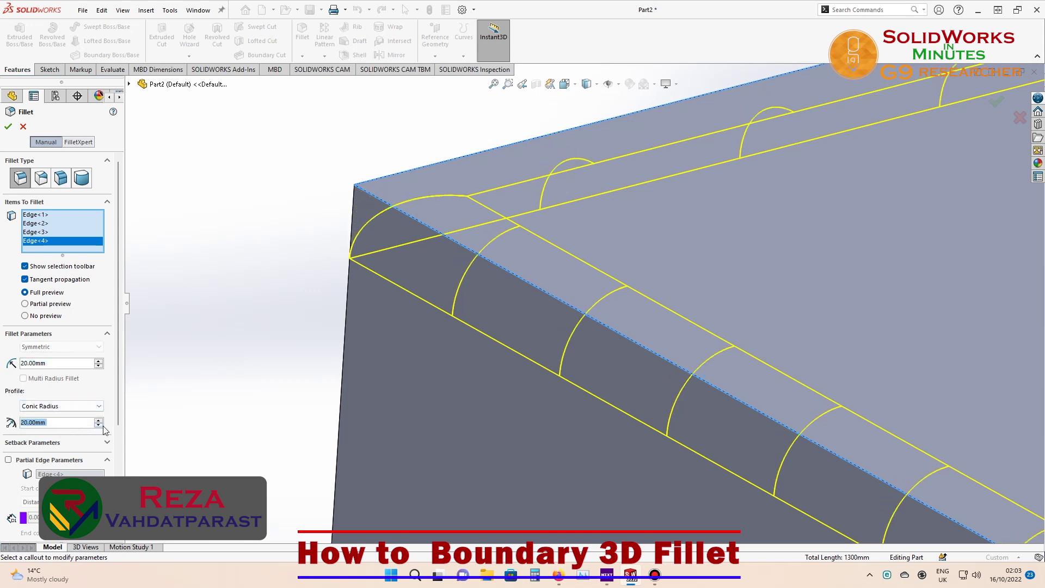
pyautogui.click(99, 421)
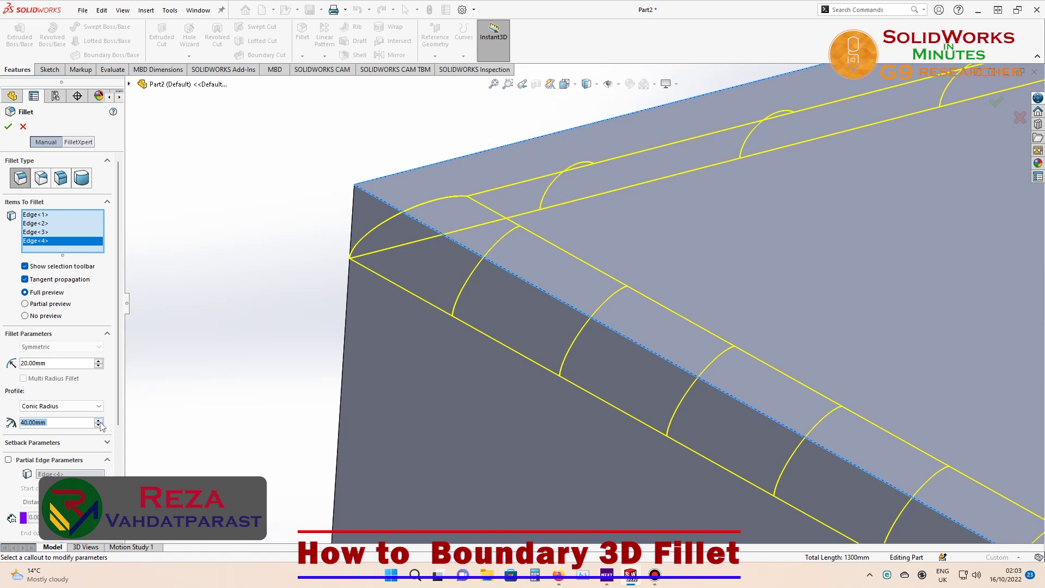
pyautogui.click(99, 425)
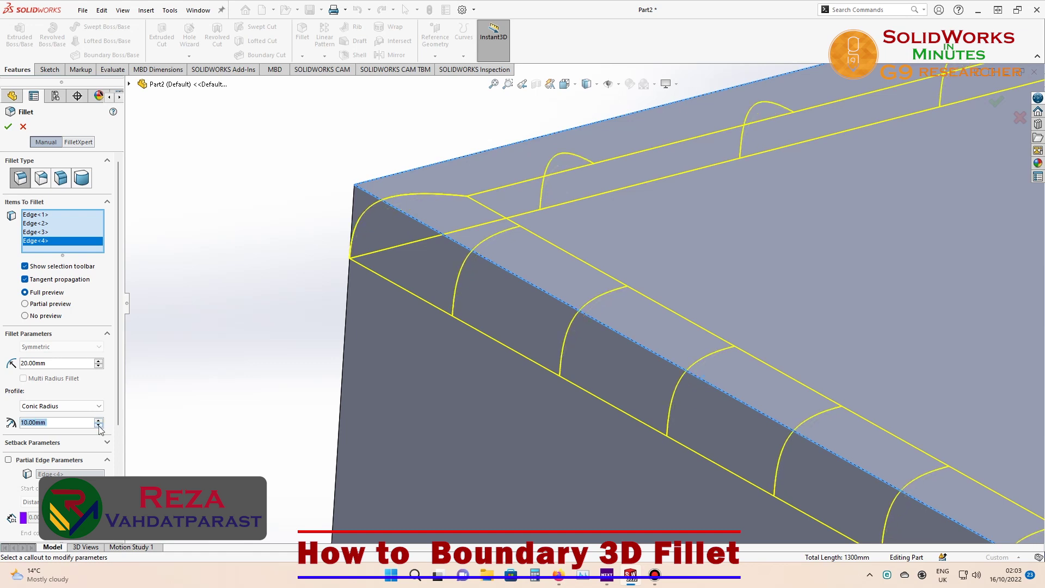
pyautogui.click(87, 406)
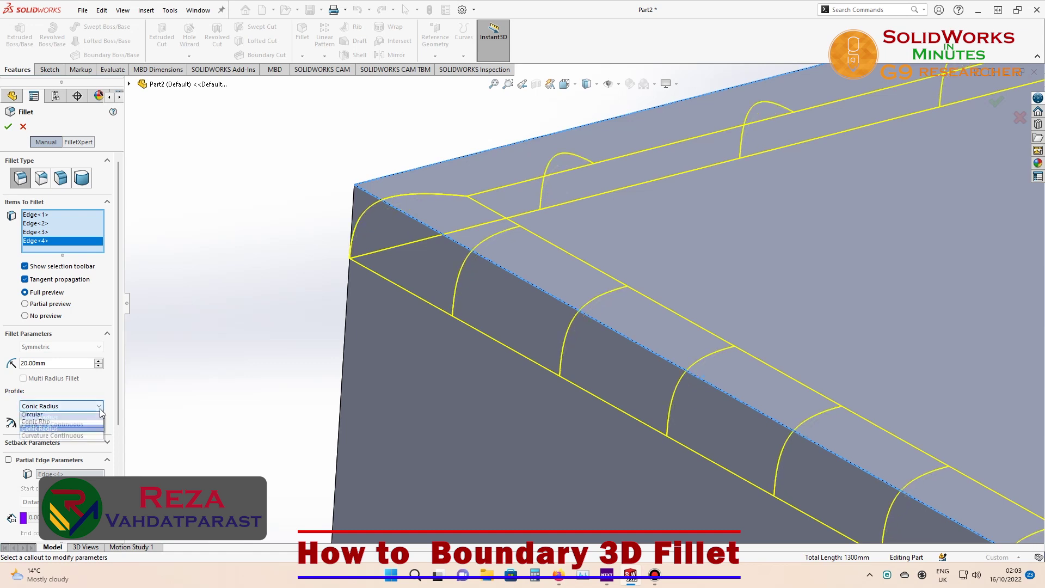
pyautogui.click(83, 436)
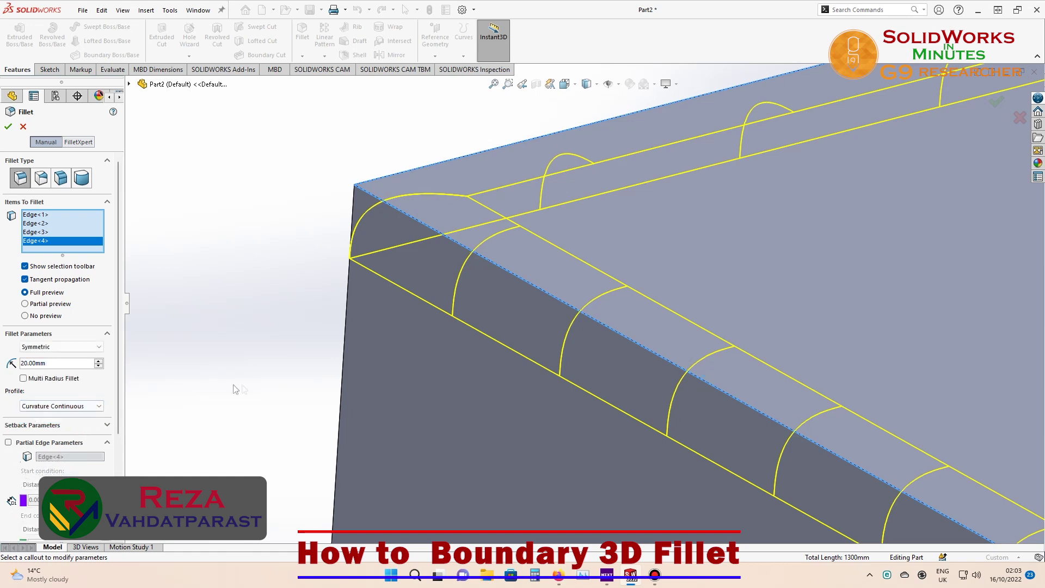
pyautogui.click(89, 409)
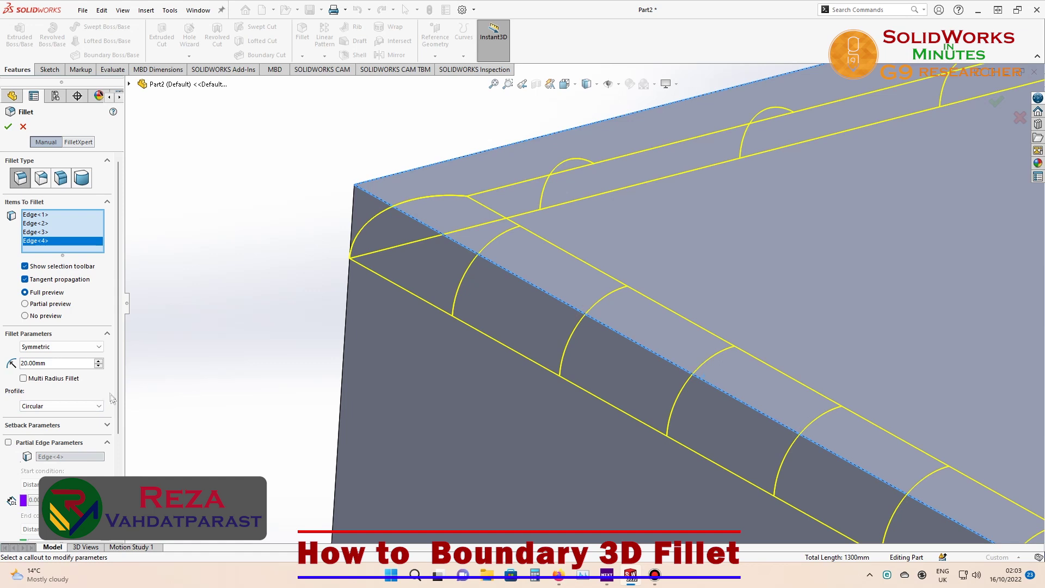
pyautogui.scroll(-2, 111, 399)
pyautogui.scroll(-2, 111, 399)
pyautogui.scroll(-1, 112, 399)
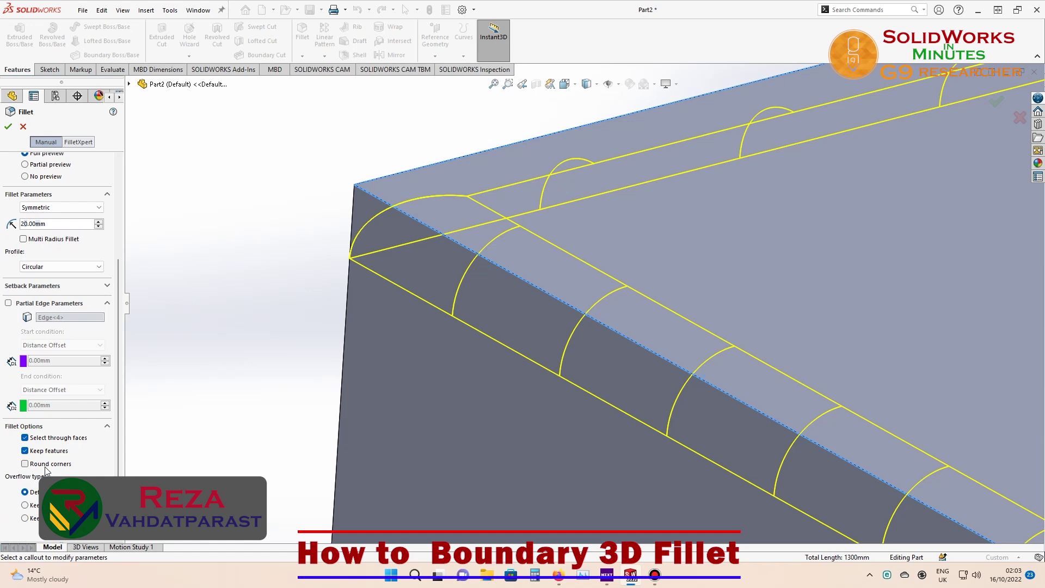
# Try Partial preview and No preview, then set the fillet back to Full preview.
pyautogui.scroll(4, 531, 319)
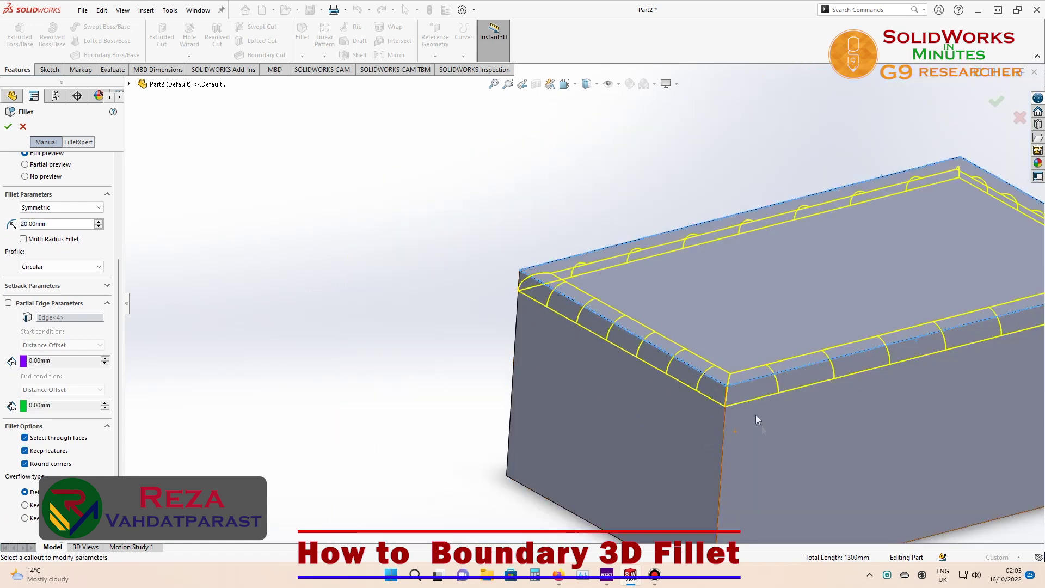
pyautogui.scroll(-4, 755, 414)
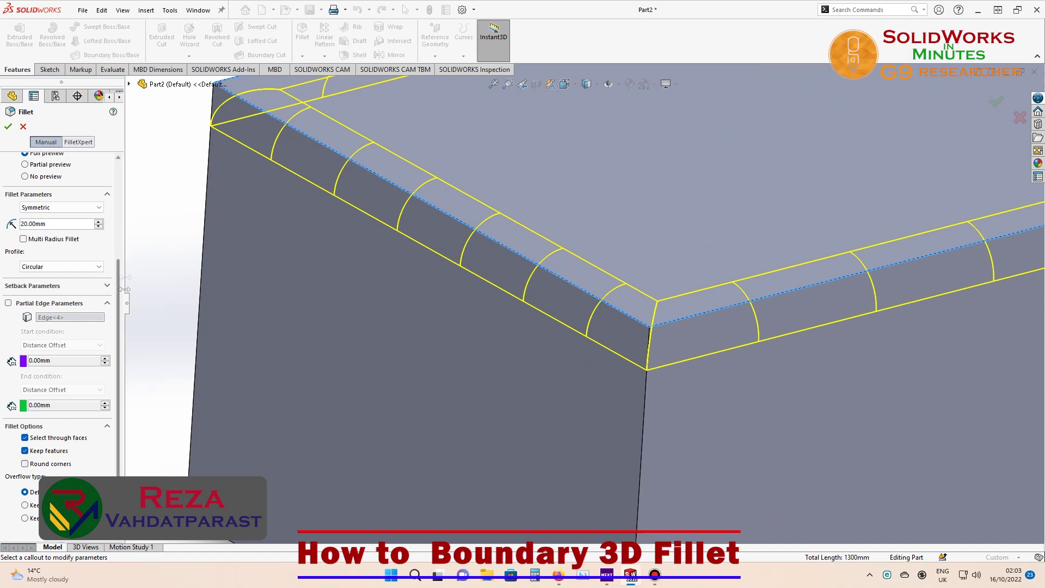
pyautogui.scroll(2, 113, 243)
pyautogui.scroll(3, 113, 243)
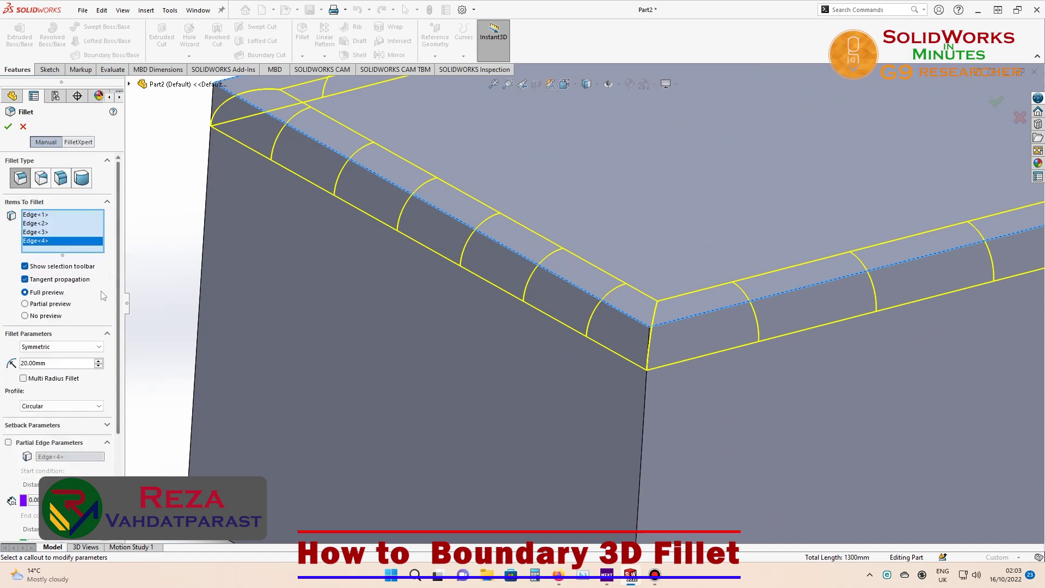
pyautogui.click(55, 305)
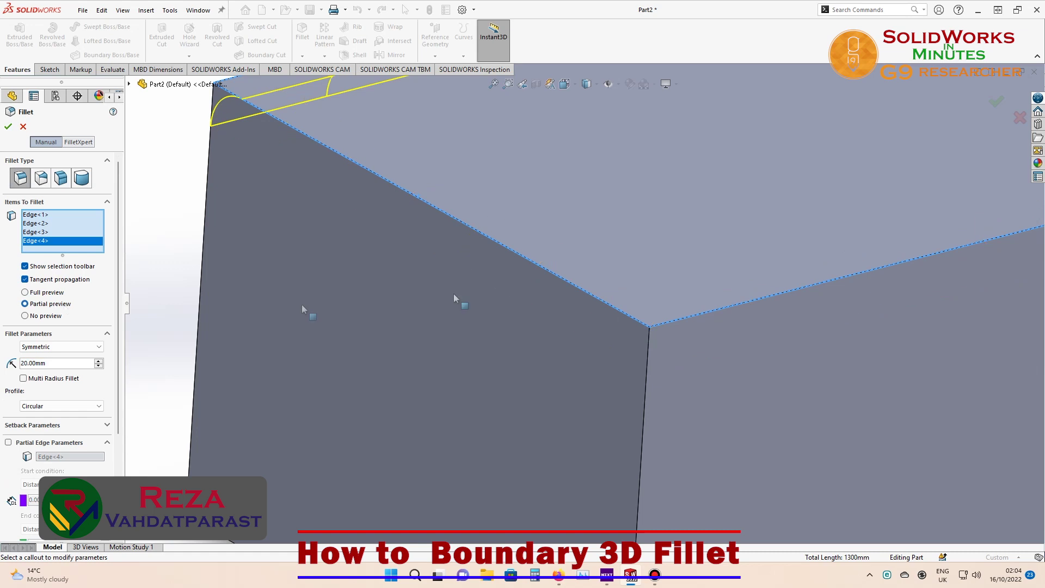
pyautogui.scroll(5, 453, 293)
pyautogui.moveTo(507, 284); pyautogui.dragTo(621, 380, button='middle')
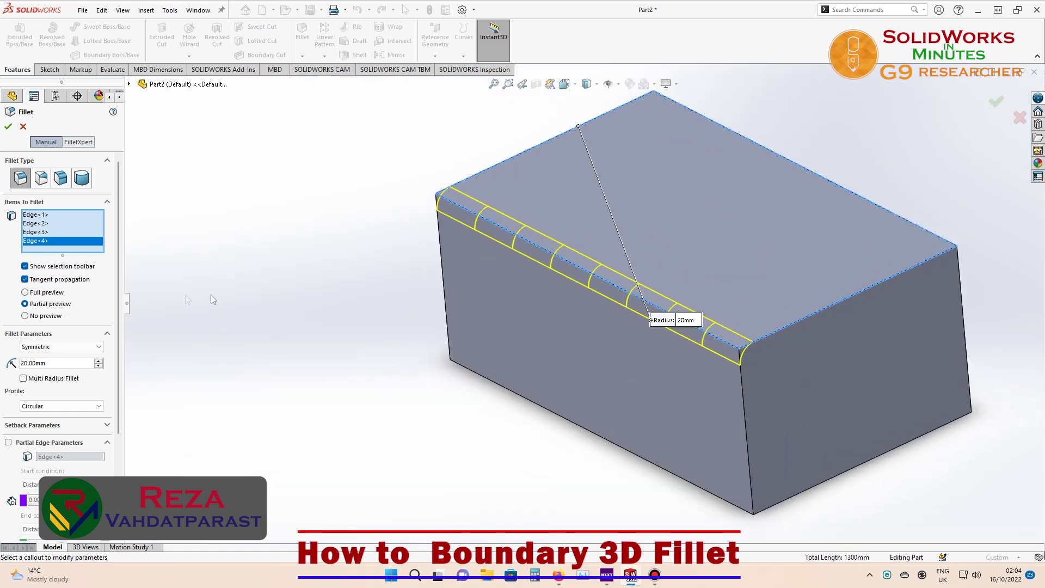
pyautogui.click(47, 323)
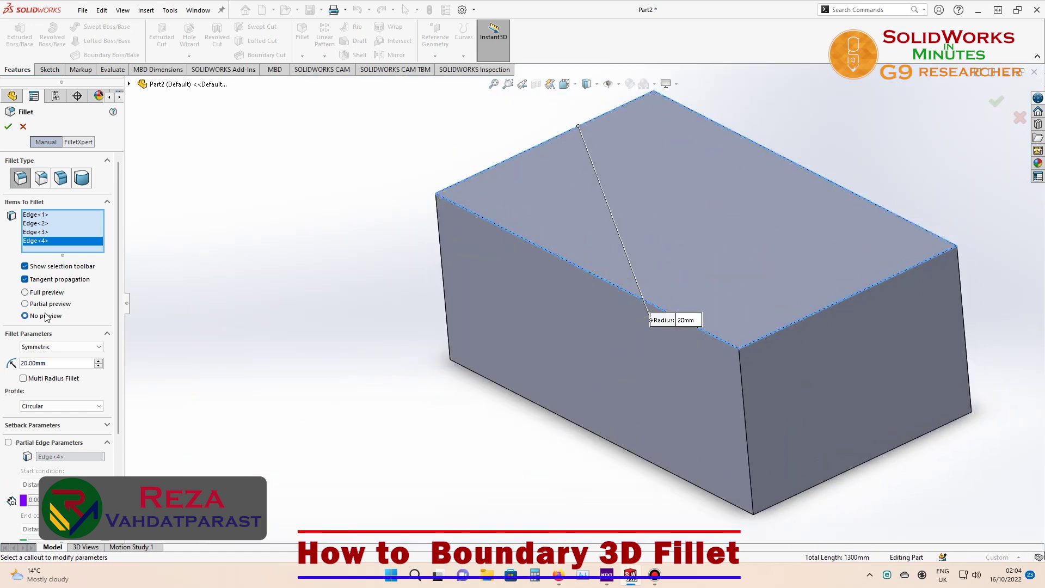
pyautogui.click(48, 294)
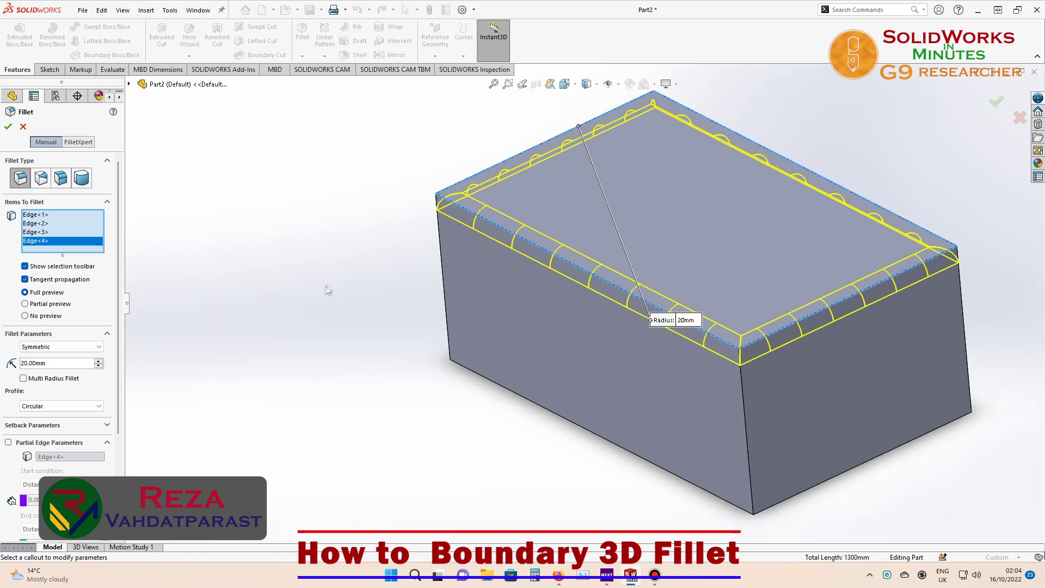
# Apply the 20 mm top-edge fillet as Fillet1.
pyautogui.click(15, 126)
pyautogui.moveTo(455, 288)
pyautogui.mouseDown(button='middle')
pyautogui.moveTo(324, 242)
pyautogui.moveTo(315, 298)
pyautogui.moveTo(352, 344)
pyautogui.mouseUp(button='middle')
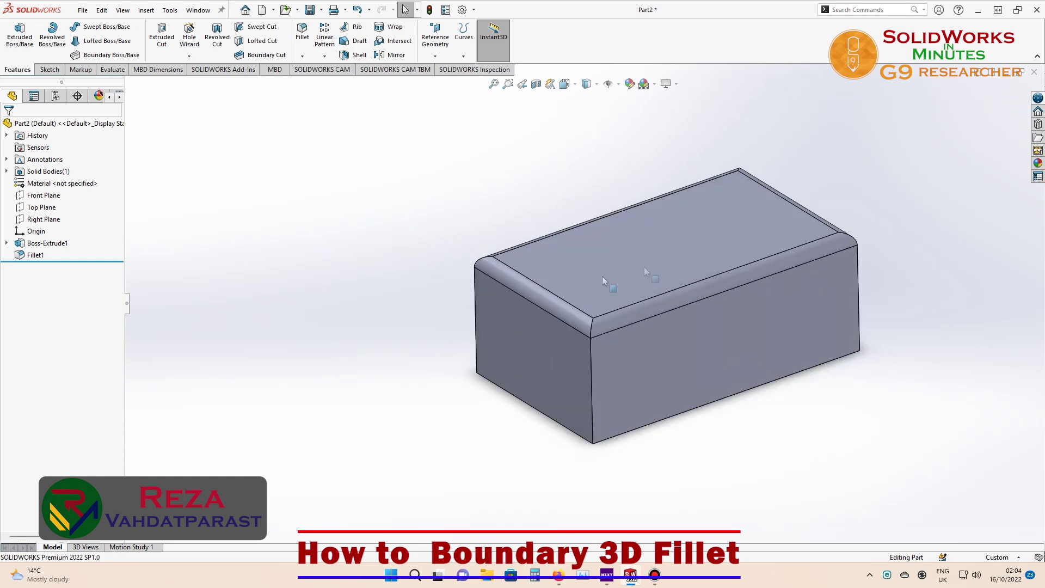
pyautogui.scroll(-2, 750, 229)
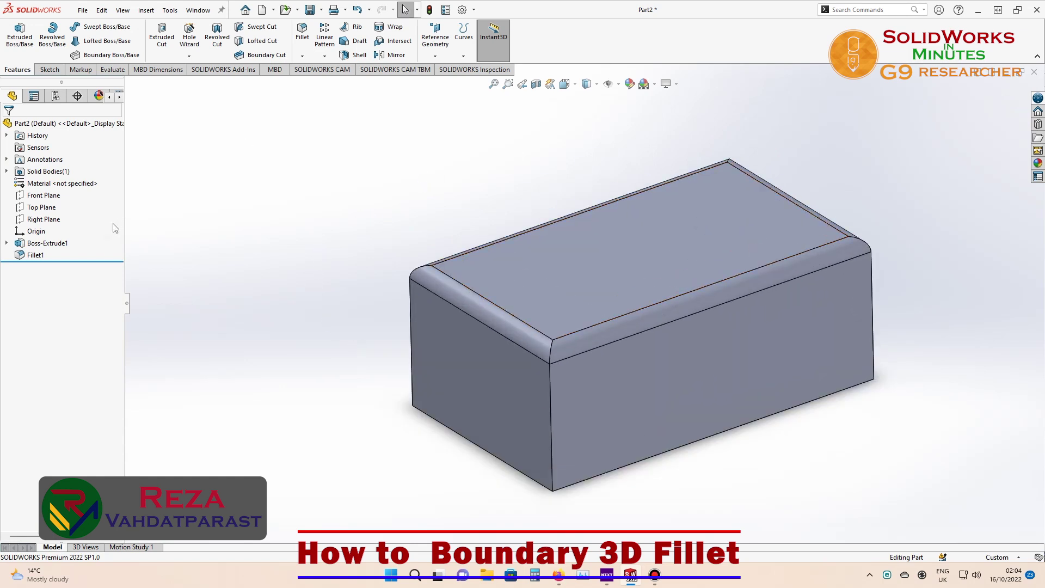
# Delete Fillet1 from the FeatureManager tree and confirm with Yes.
pyautogui.click(28, 254)
pyautogui.rightClick(26, 254)
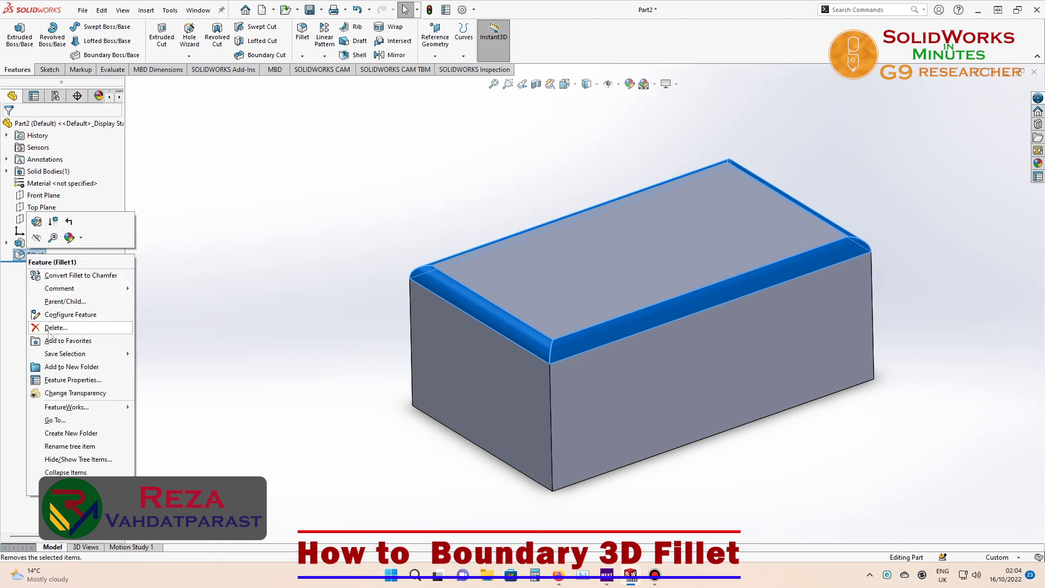
pyautogui.click(118, 328)
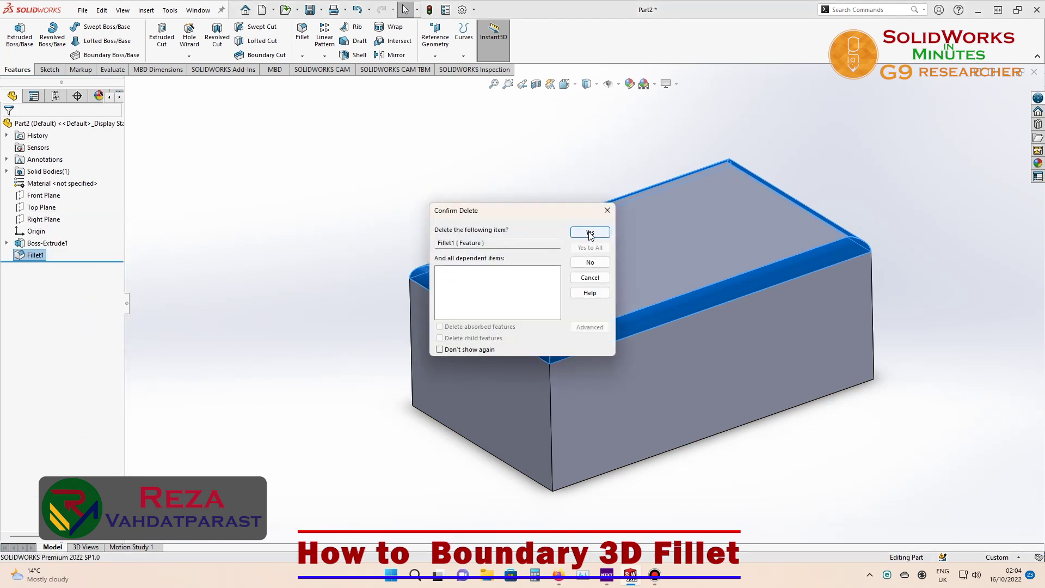
pyautogui.click(591, 232)
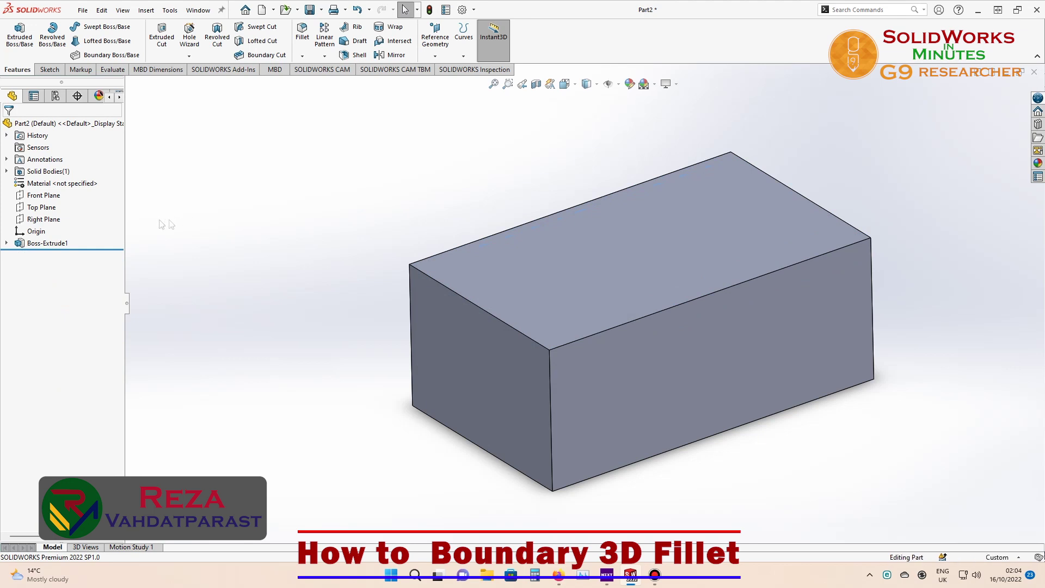
# Start a Variable Size Fillet on all four top edges and select corner V1.
pyautogui.click(305, 30)
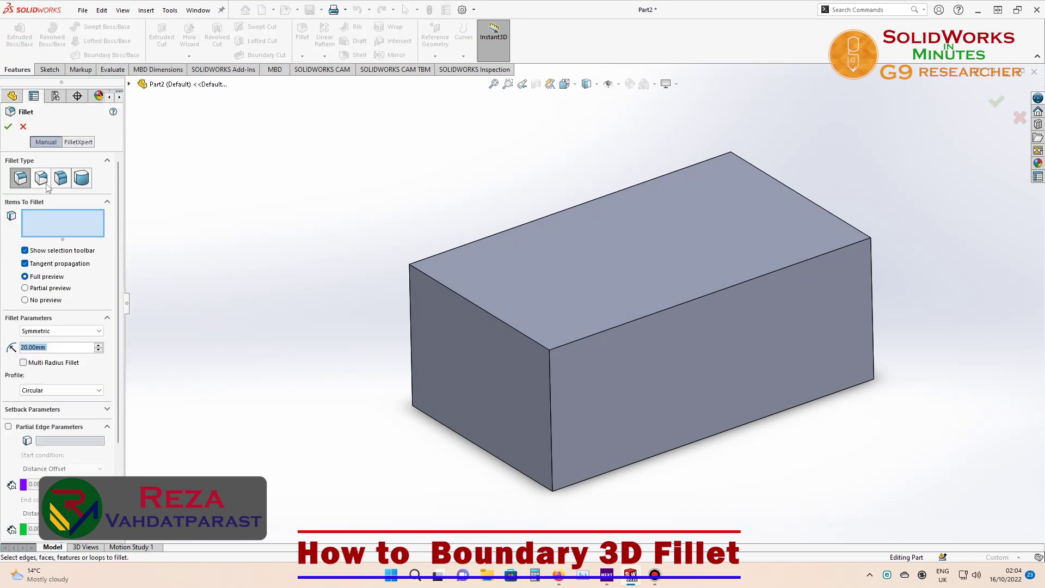
pyautogui.click(41, 179)
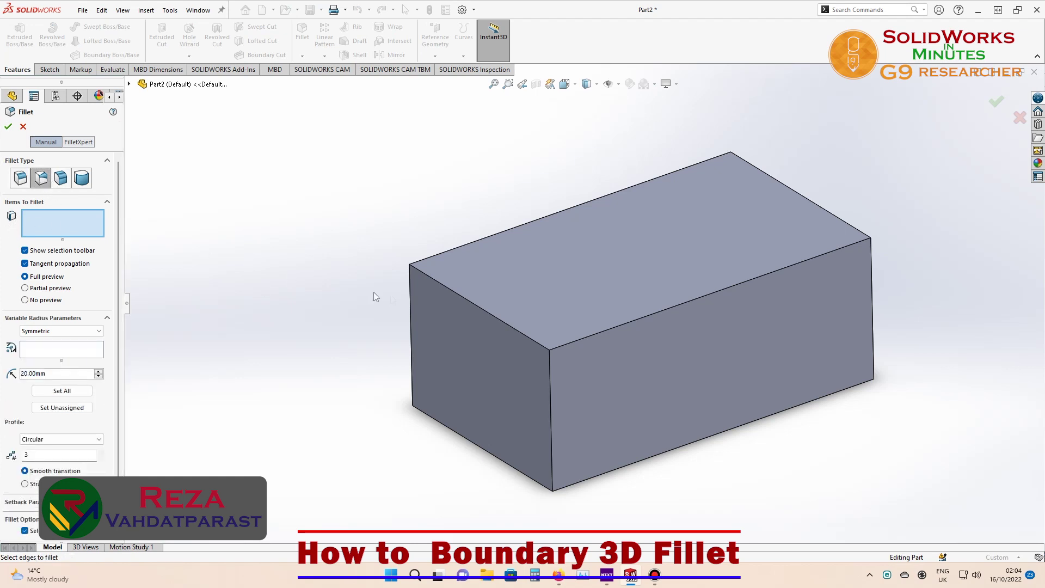
pyautogui.click(473, 303)
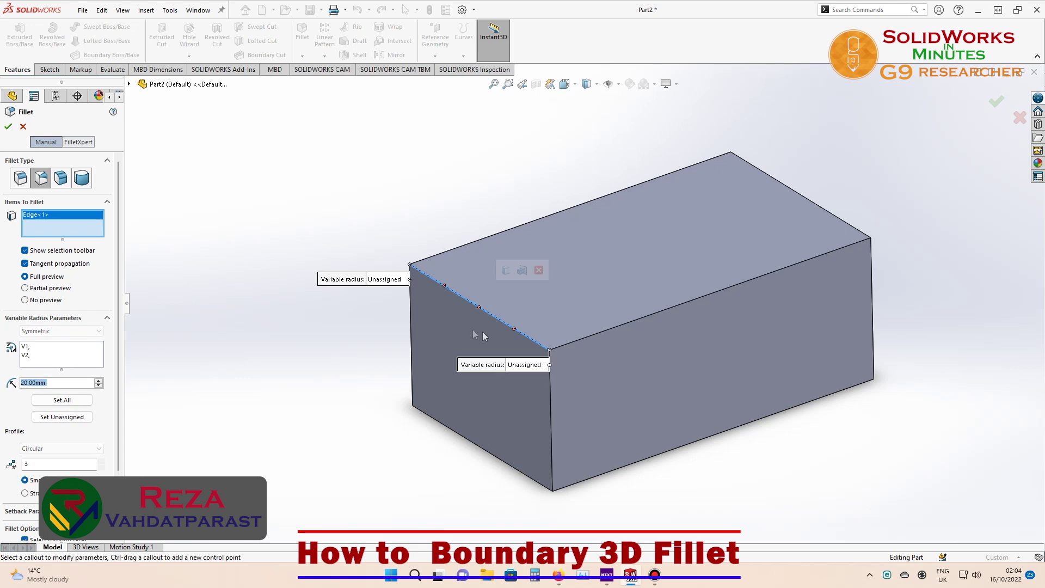
pyautogui.click(571, 346)
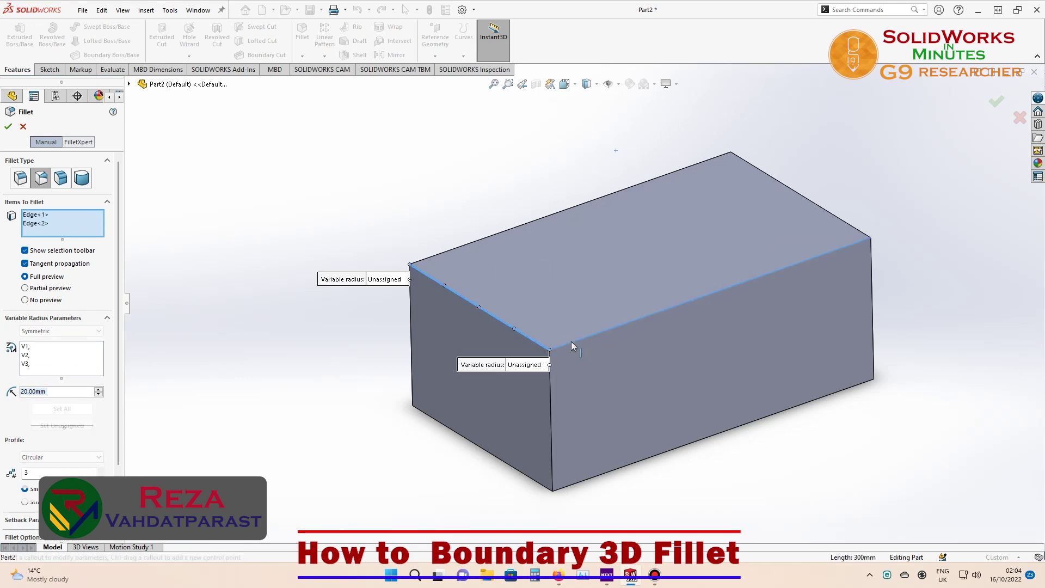
pyautogui.click(807, 203)
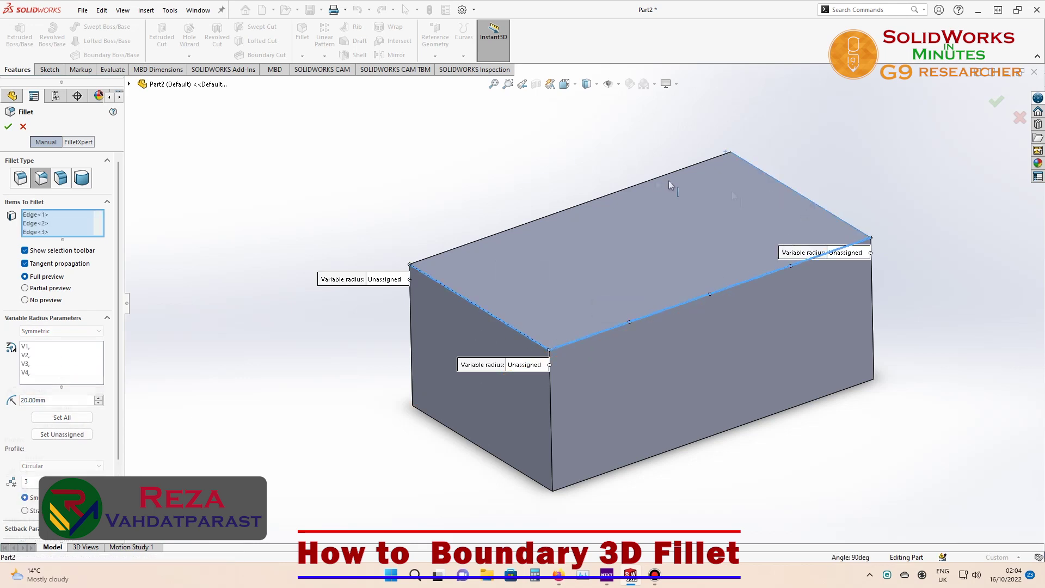
pyautogui.click(628, 188)
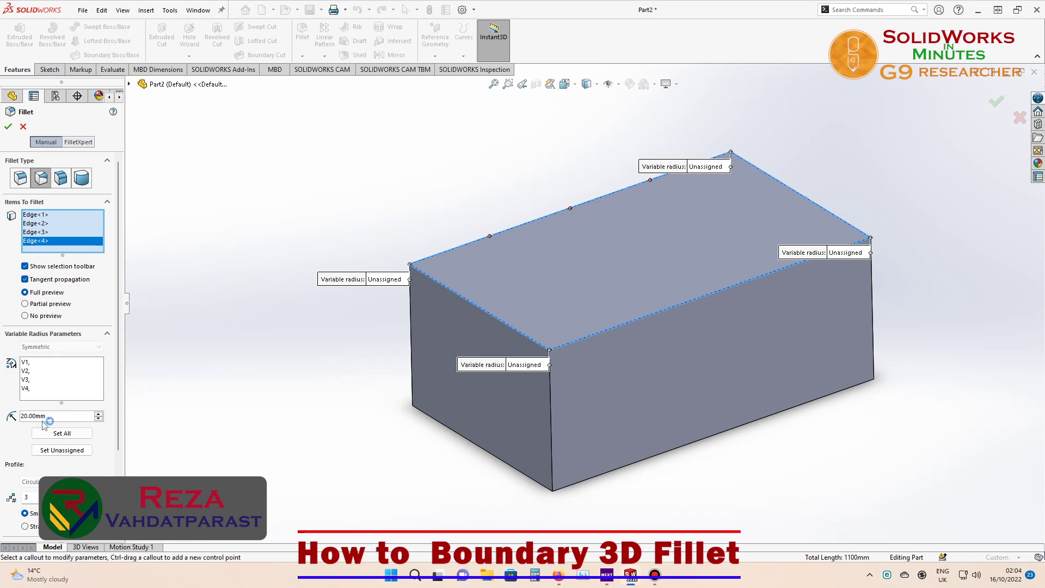
pyautogui.click(28, 363)
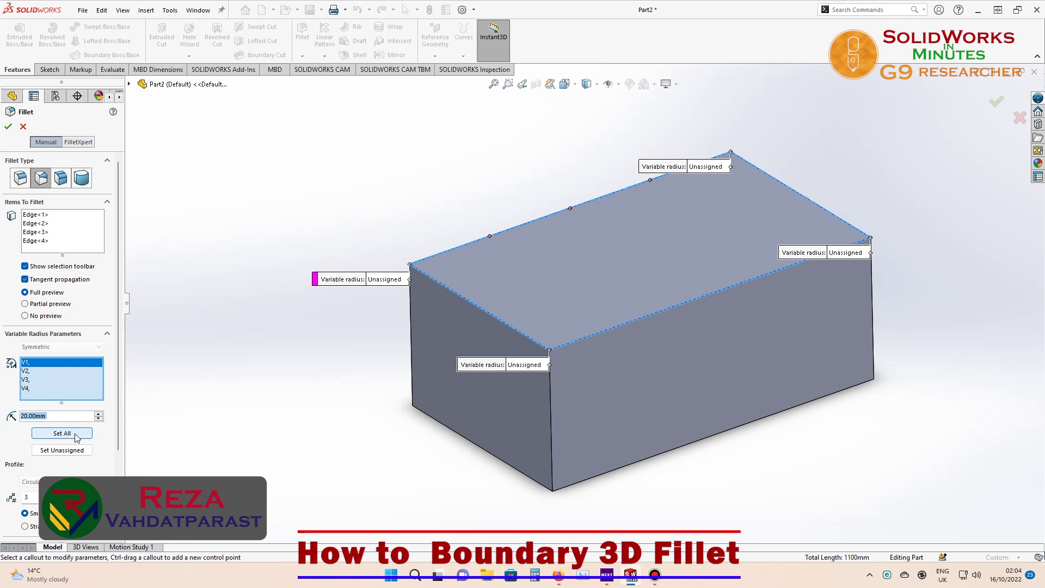
# Set all four corner radii to 20 mm, then give corner V2 30 mm.
pyautogui.click(62, 450)
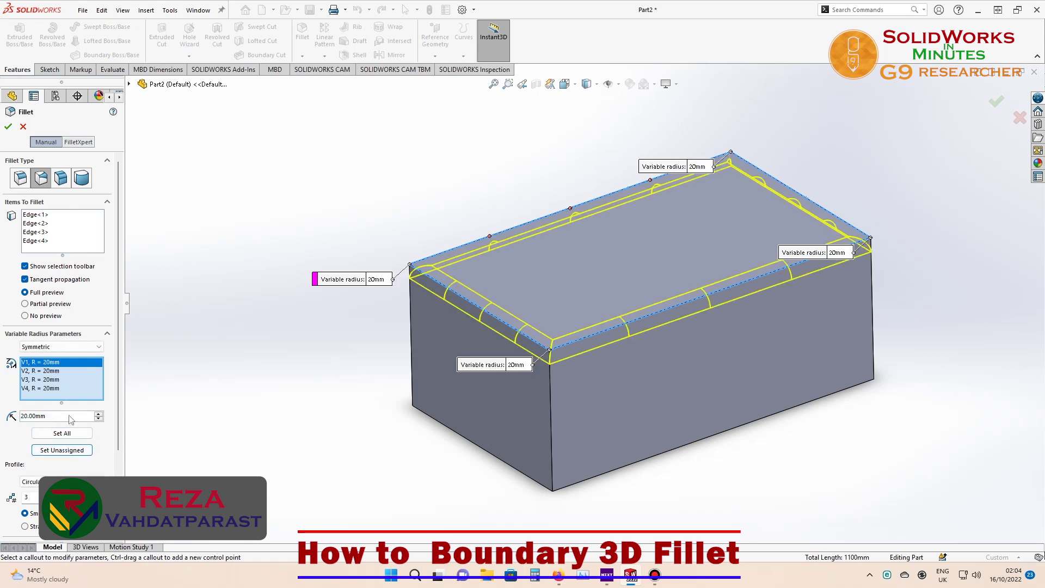
pyautogui.click(99, 416)
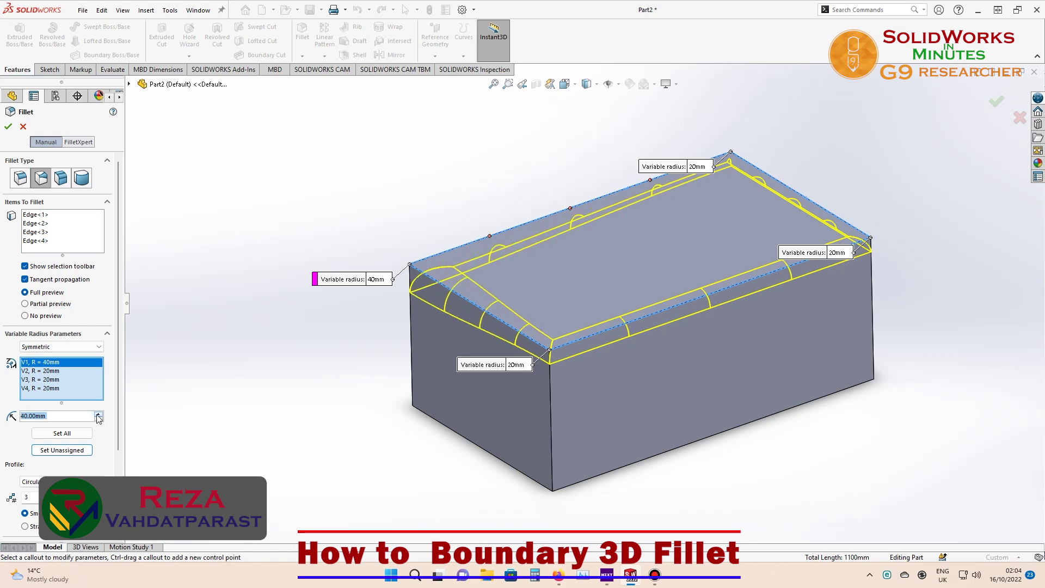
pyautogui.click(99, 418)
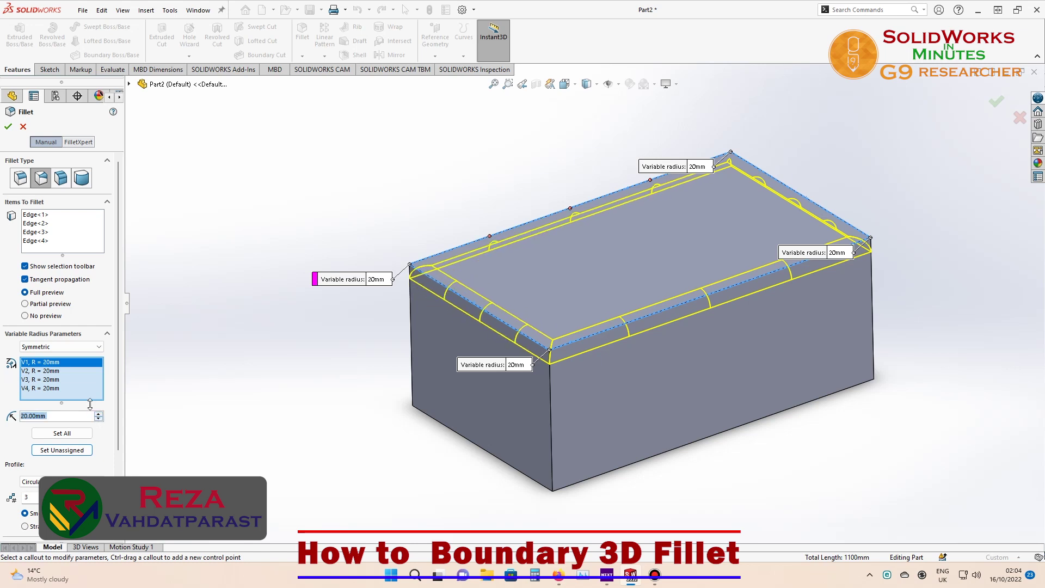
pyautogui.click(74, 373)
pyautogui.click(99, 414)
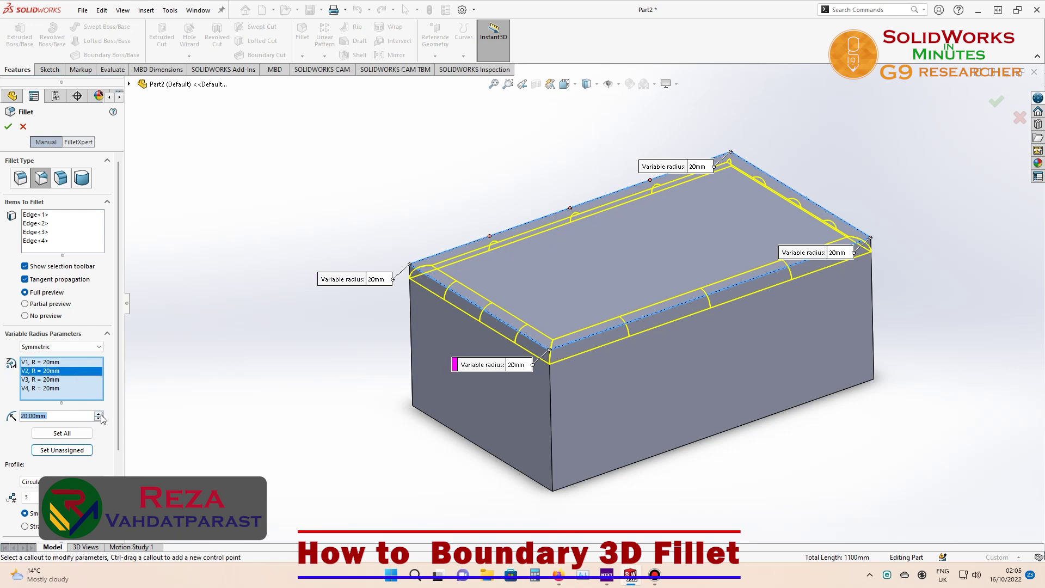
# Set corner V3 to 40 mm and V4 to 10 mm, then review the corner radii.
pyautogui.click(43, 380)
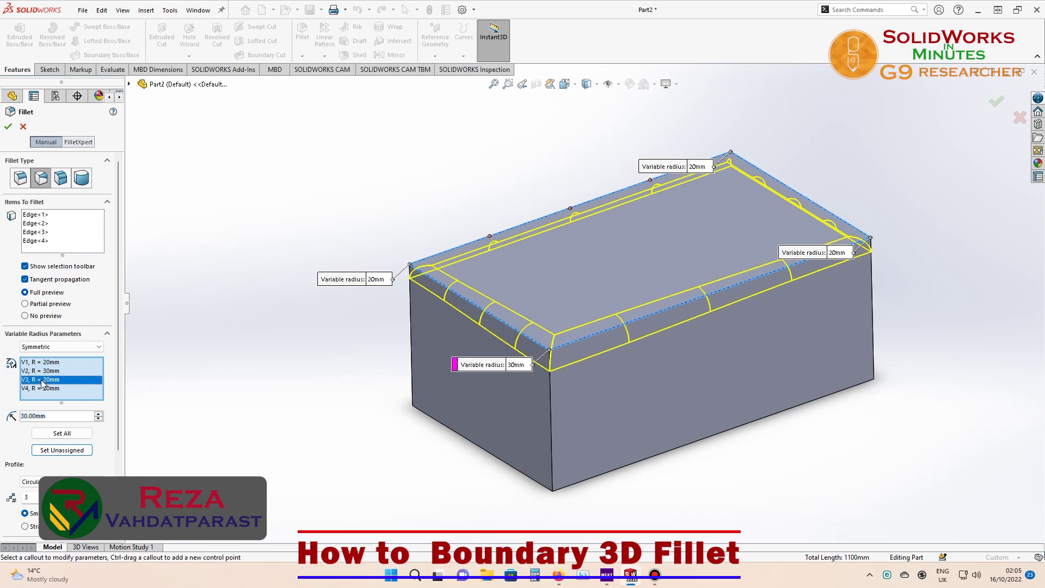
pyautogui.click(99, 415)
pyautogui.click(98, 415)
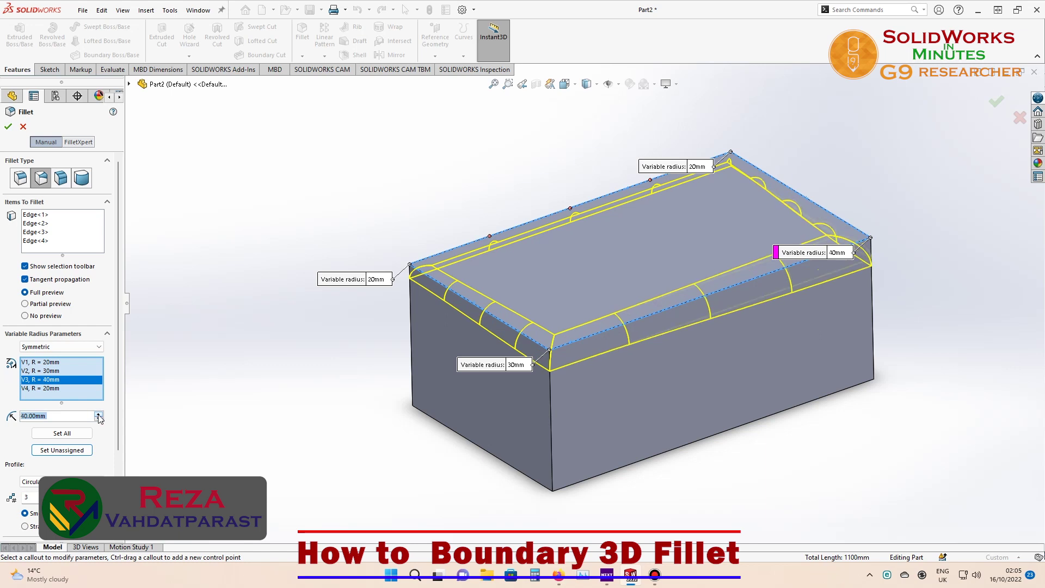
pyautogui.click(67, 388)
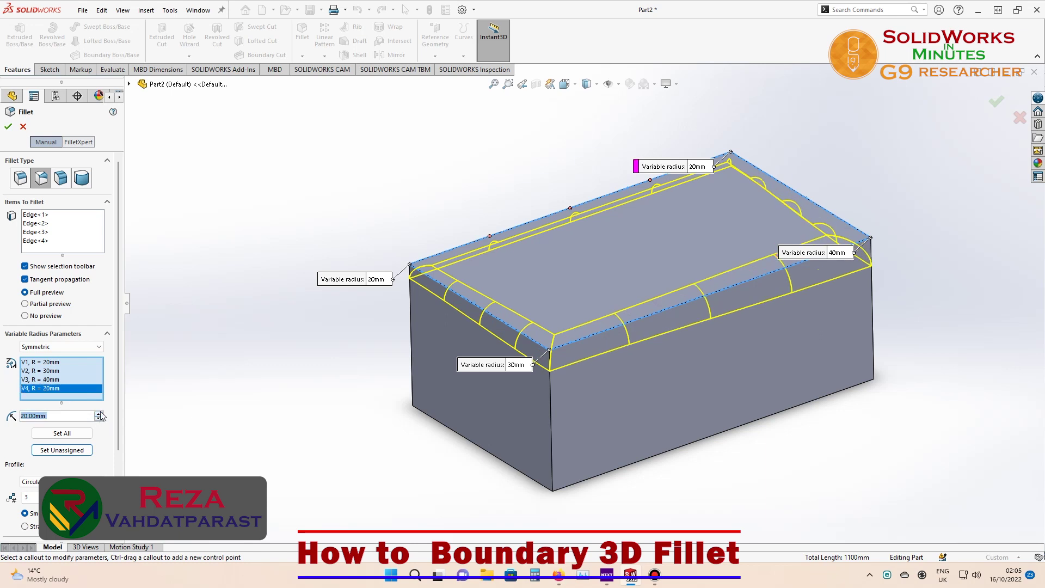
pyautogui.click(98, 414)
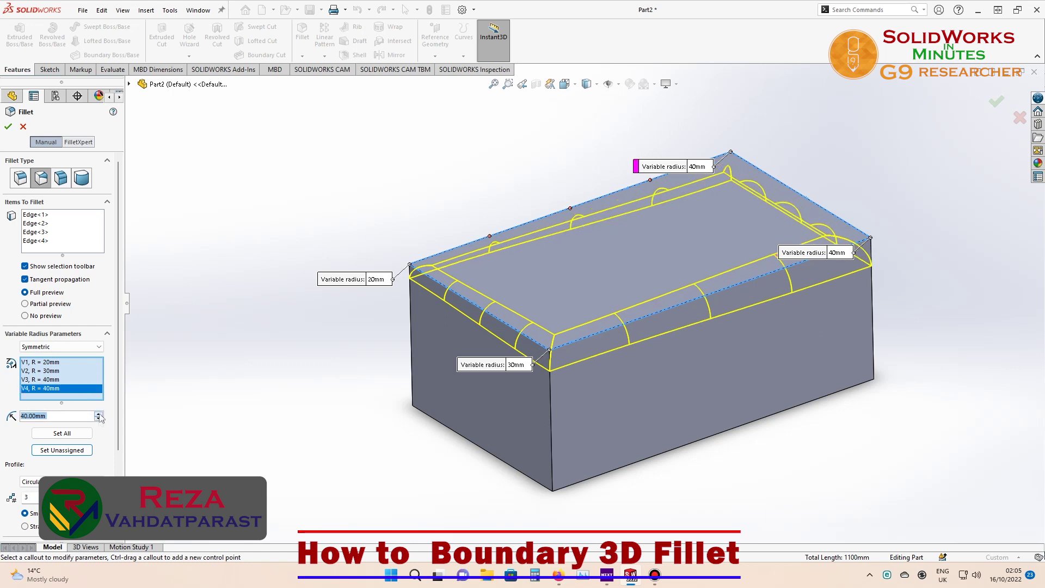
pyautogui.click(99, 418)
pyautogui.click(99, 418)
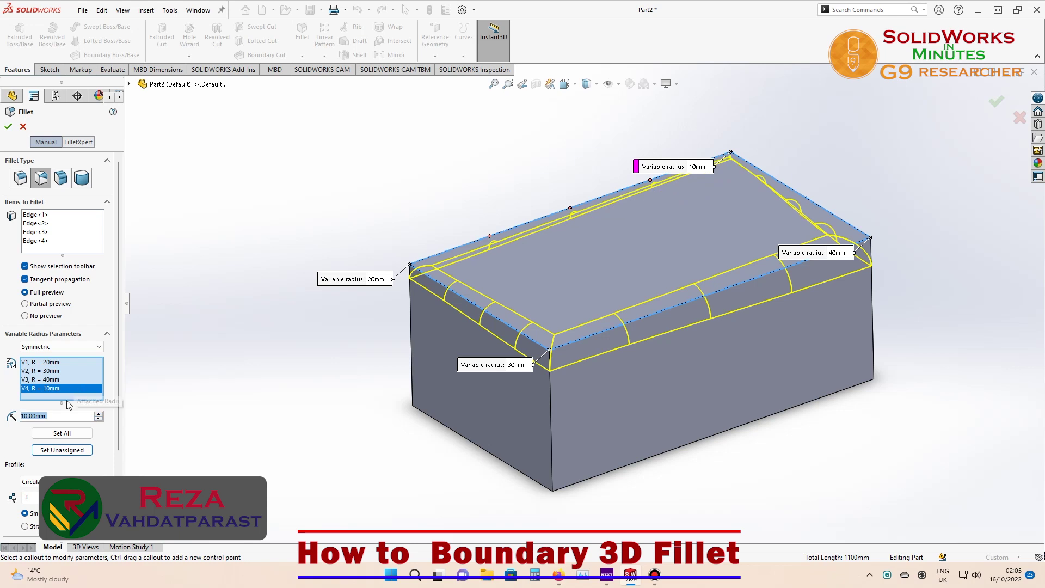
pyautogui.click(60, 363)
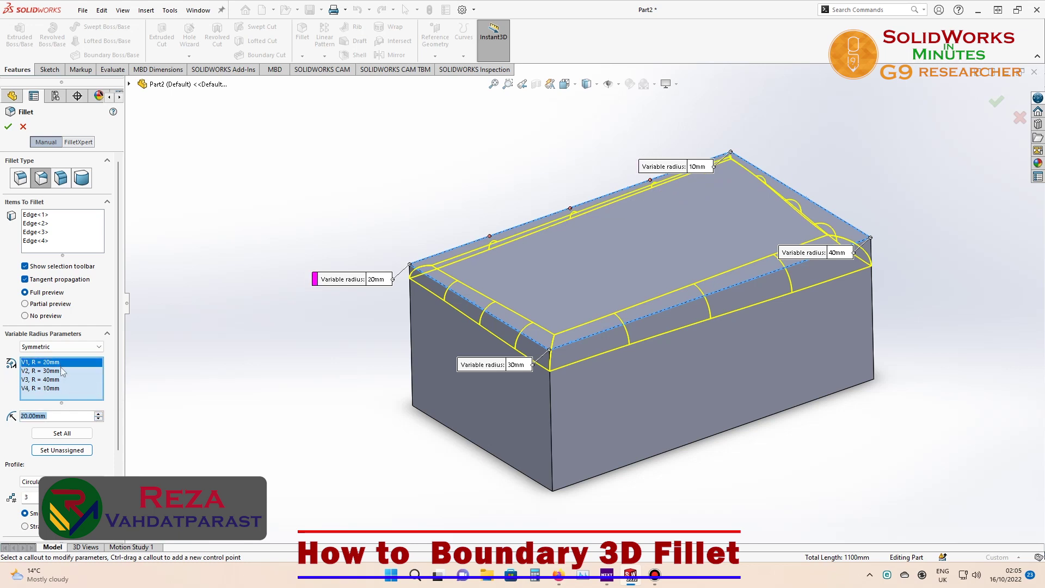
pyautogui.click(57, 373)
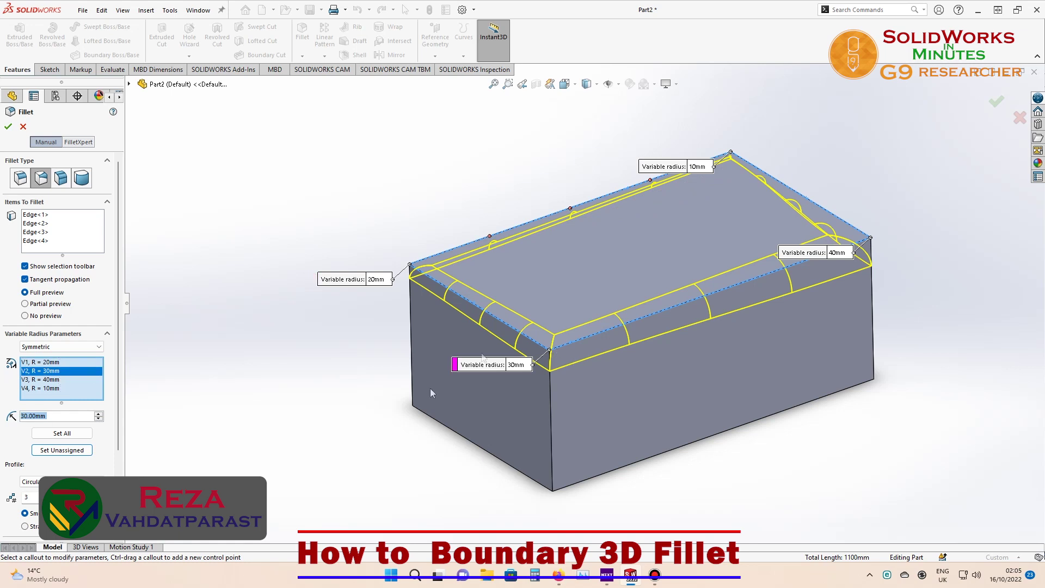
pyautogui.moveTo(479, 365); pyautogui.dragTo(289, 433)
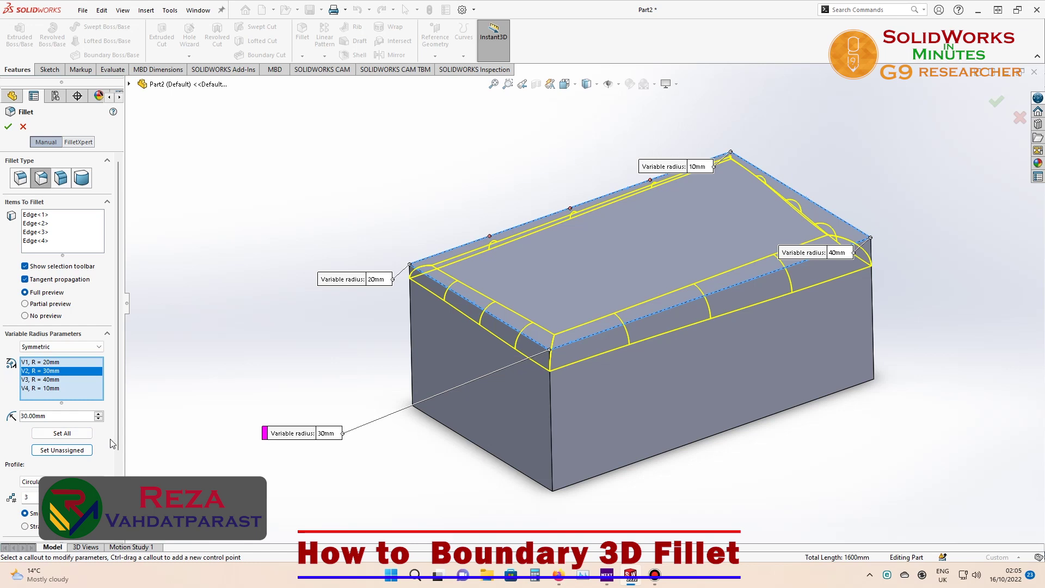
# Keep the Circular fillet profile and raise the profile instances to 6.
pyautogui.click(65, 482)
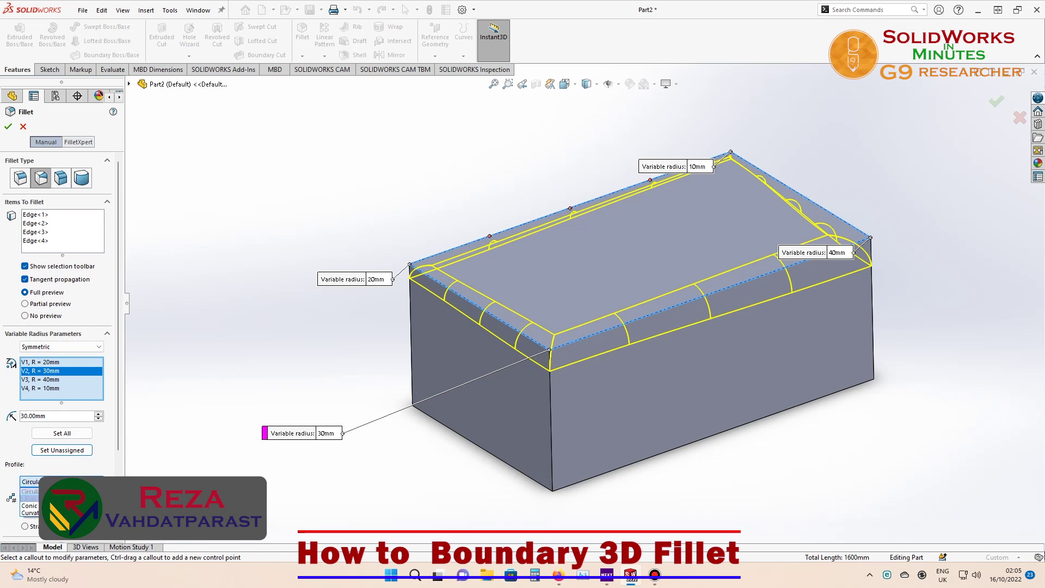
pyautogui.click(32, 491)
pyautogui.scroll(-3, 32, 490)
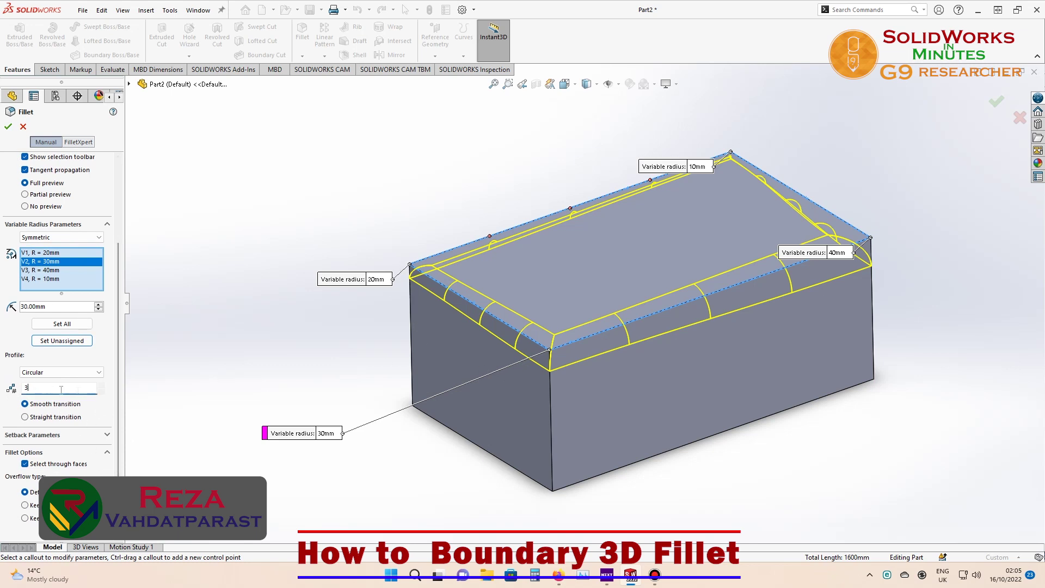
pyautogui.click(100, 385)
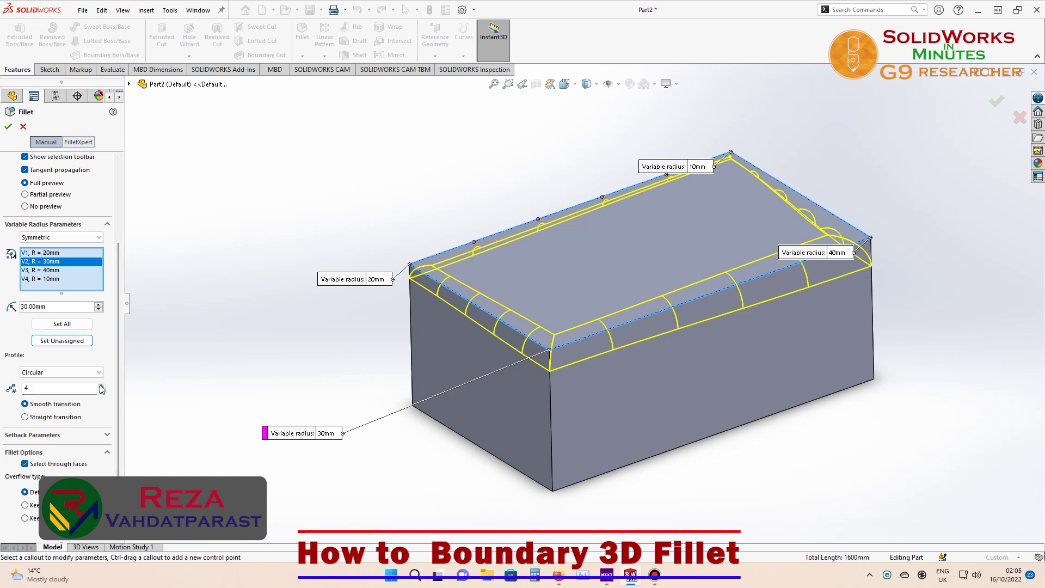
pyautogui.click(100, 385)
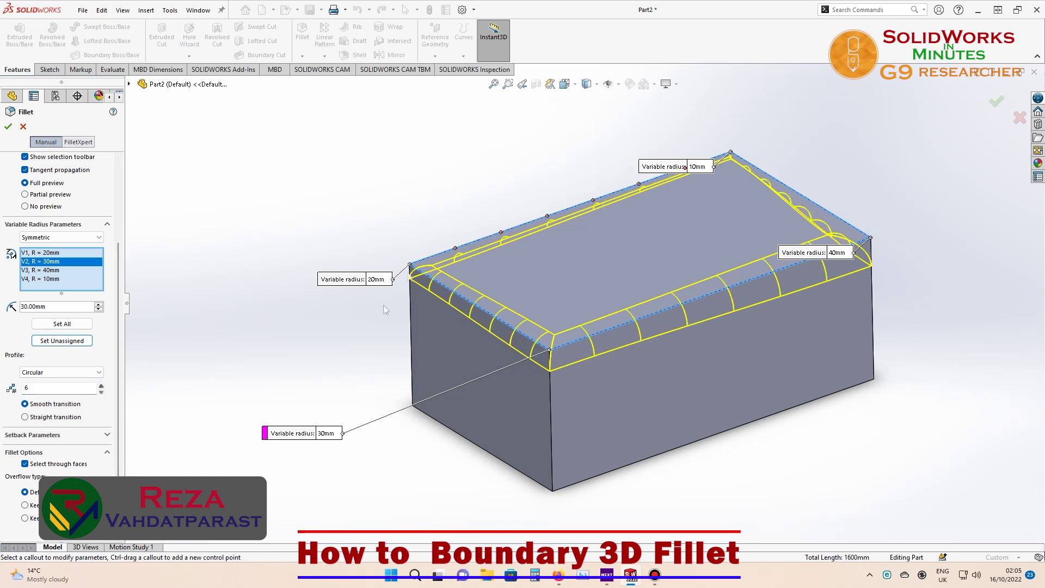
# Raise the profile instance count to 10 and check the far corner.
pyautogui.scroll(2, 495, 289)
pyautogui.scroll(2, 495, 289)
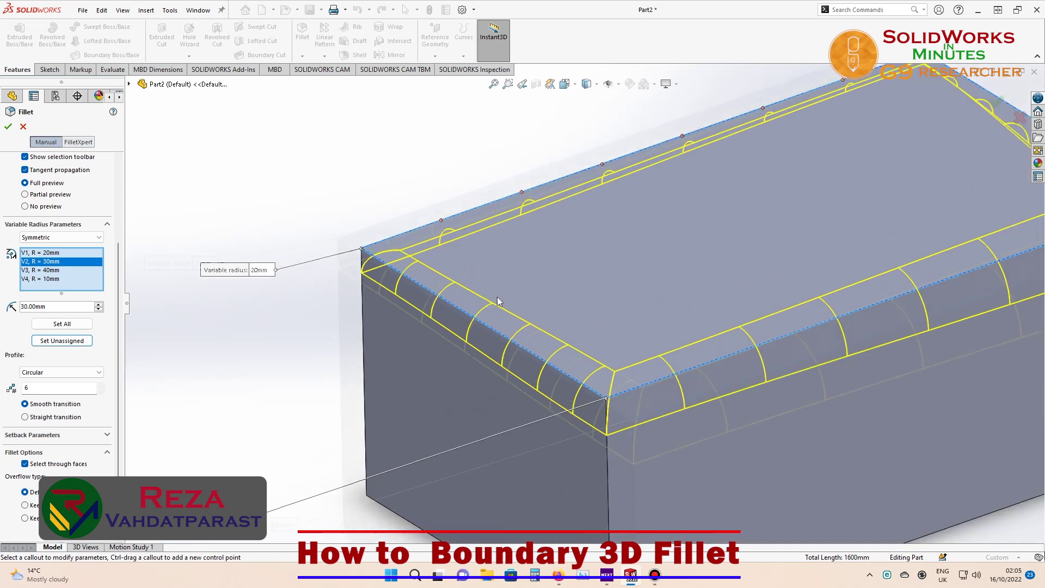
pyautogui.scroll(2, 492, 304)
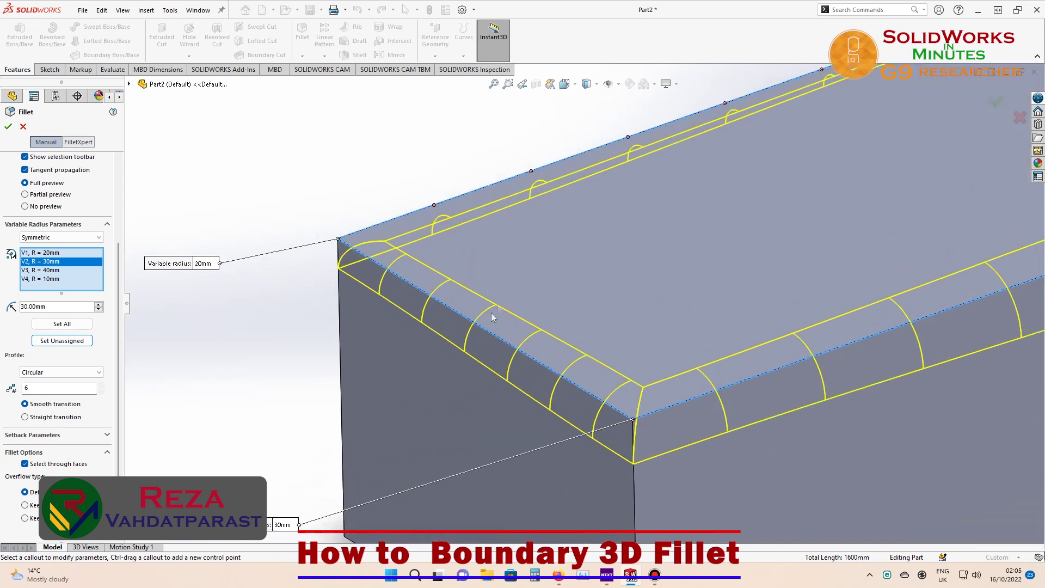
pyautogui.click(100, 386)
pyautogui.click(100, 386)
pyautogui.click(100, 386)
pyautogui.scroll(-2, 583, 304)
pyautogui.scroll(2, 761, 125)
pyautogui.scroll(1, 729, 131)
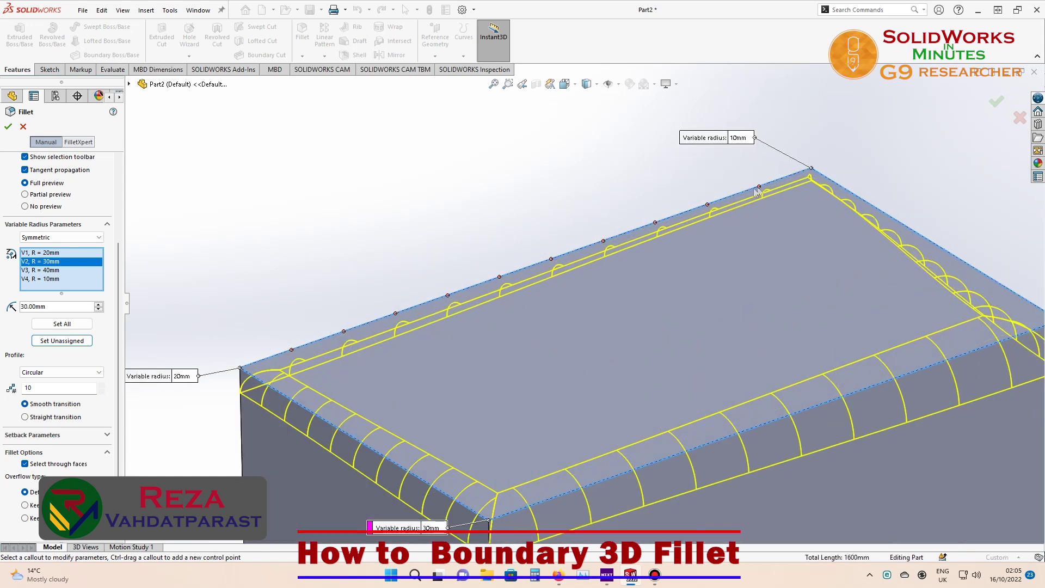
pyautogui.moveTo(457, 347); pyautogui.dragTo(573, 379, button='middle')
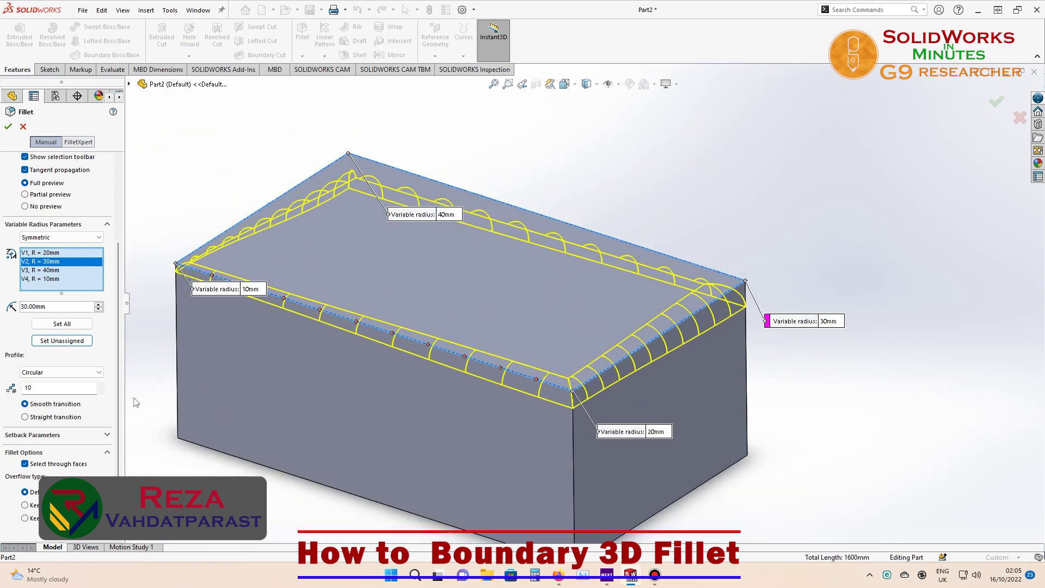
# Try 11 and 12 instances, then reset the count to 1.
pyautogui.click(102, 384)
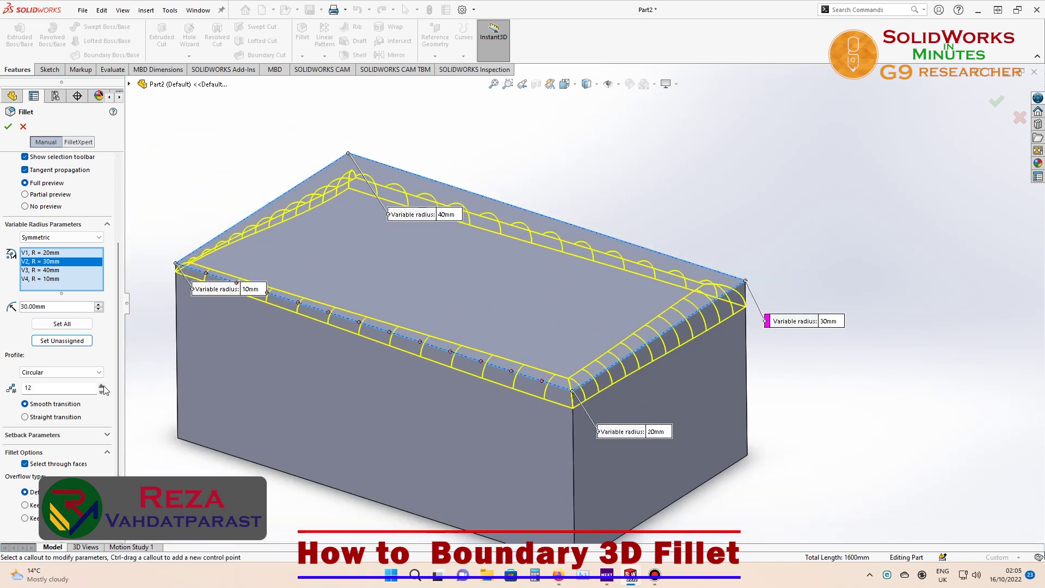
pyautogui.click(103, 385)
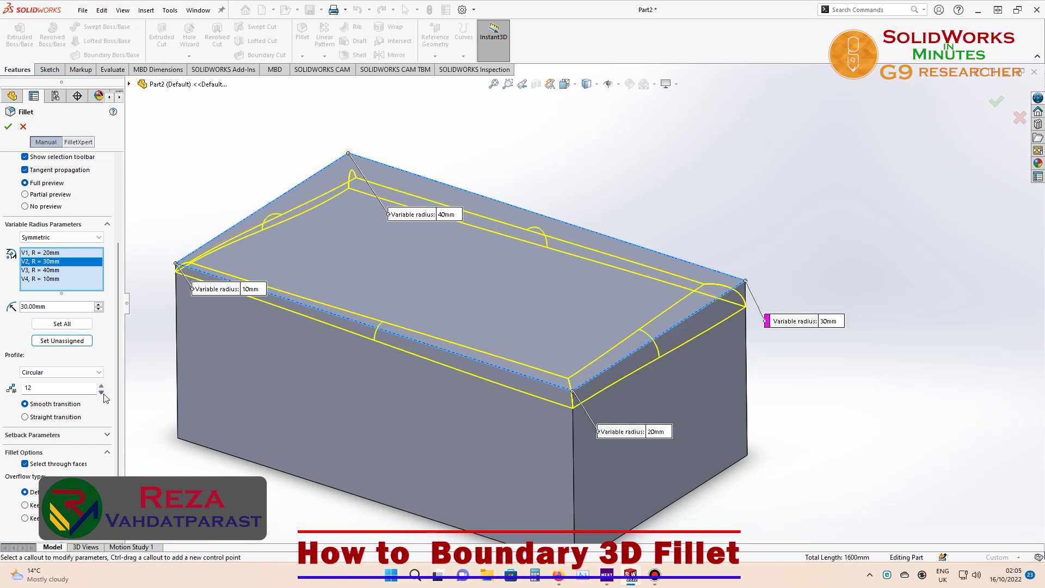
pyautogui.press('BackSpace')
pyautogui.click(101, 385)
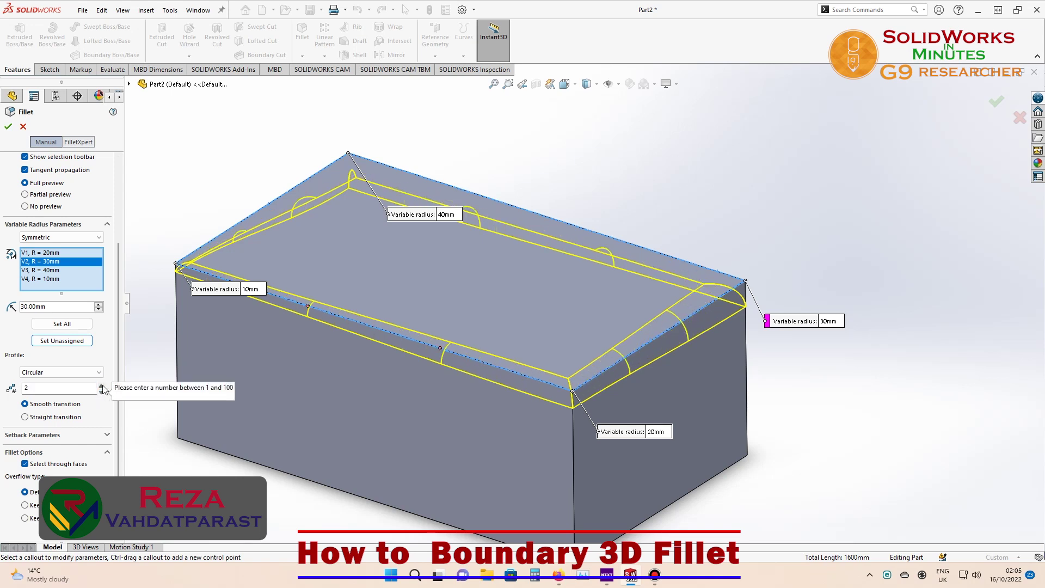
# Raise the profile instance count back up to 6.
pyautogui.scroll(-2, 435, 360)
pyautogui.scroll(-4, 524, 334)
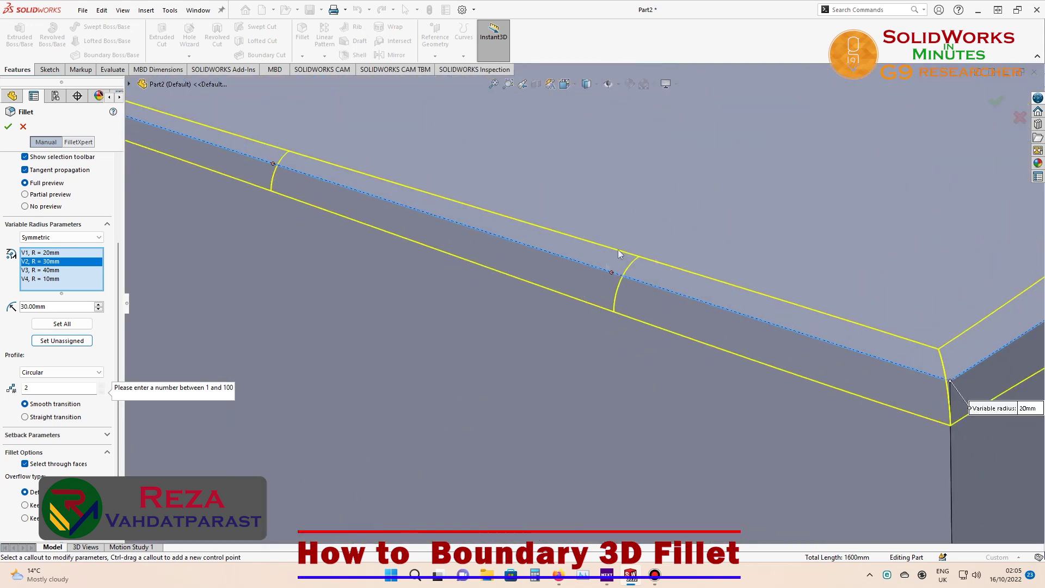
pyautogui.scroll(3, 612, 271)
pyautogui.scroll(3, 606, 277)
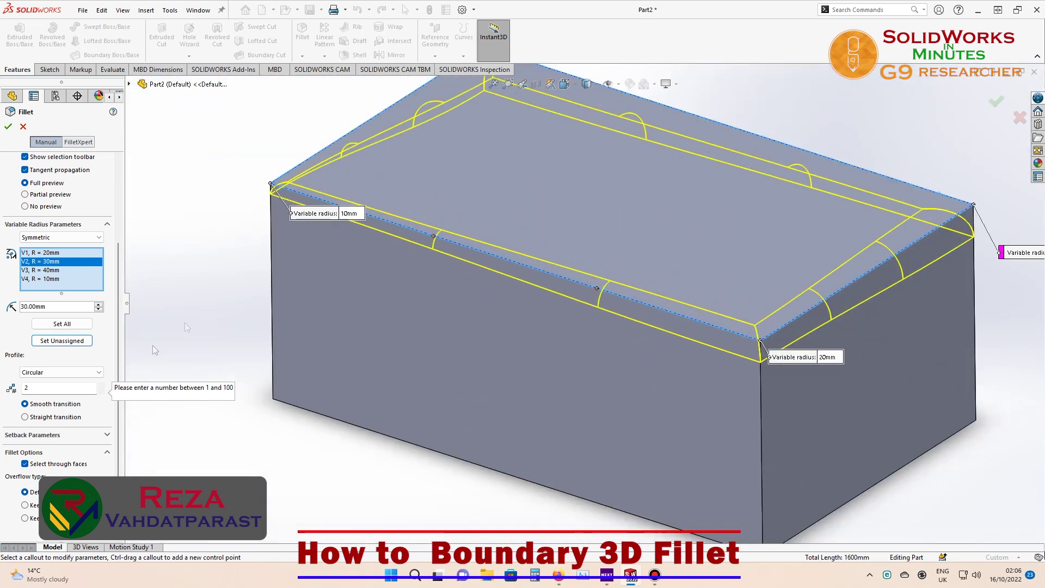
pyautogui.click(101, 386)
pyautogui.click(101, 385)
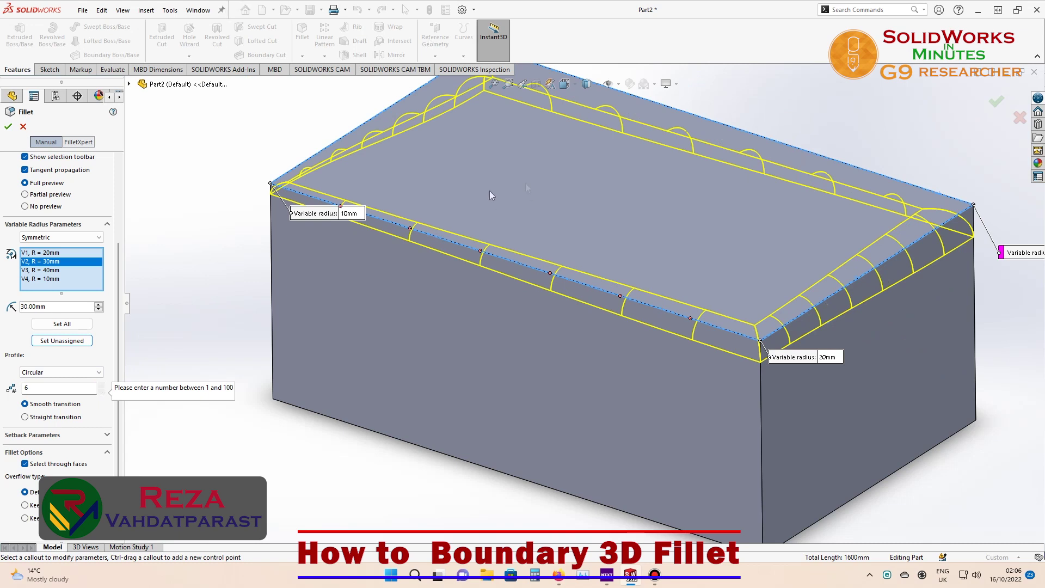
# Compare straight transitions, then keep smooth transitions between the radii.
pyautogui.click(26, 416)
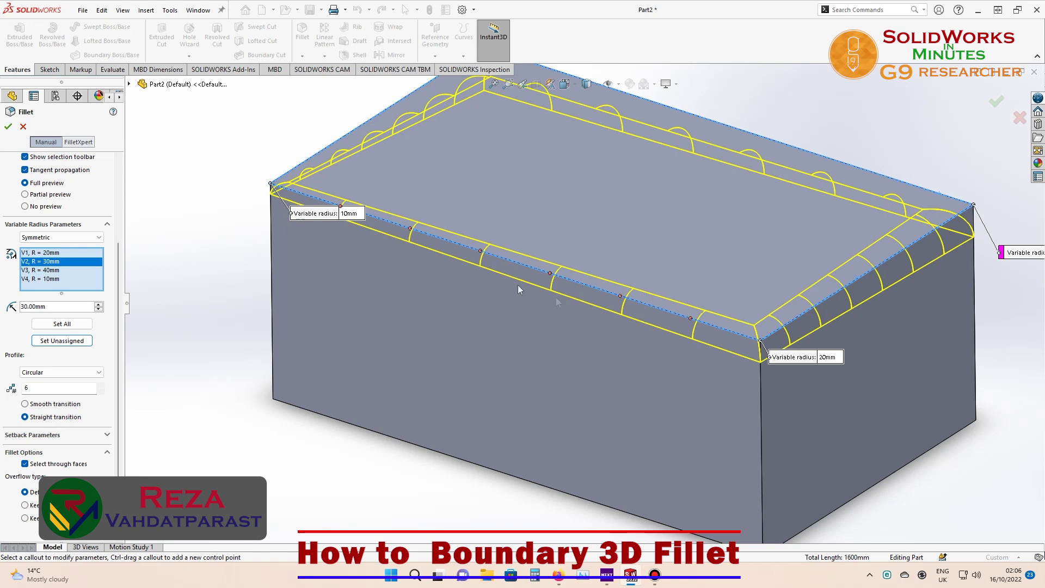
pyautogui.moveTo(332, 401)
pyautogui.mouseDown(button='middle')
pyautogui.moveTo(443, 401)
pyautogui.moveTo(436, 385)
pyautogui.moveTo(139, 415)
pyautogui.mouseUp(button='middle')
pyautogui.click(54, 403)
pyautogui.scroll(2, 463, 309)
pyautogui.moveTo(463, 309)
pyautogui.mouseDown(button='middle')
pyautogui.moveTo(555, 369)
pyautogui.moveTo(374, 289)
pyautogui.mouseUp(button='middle')
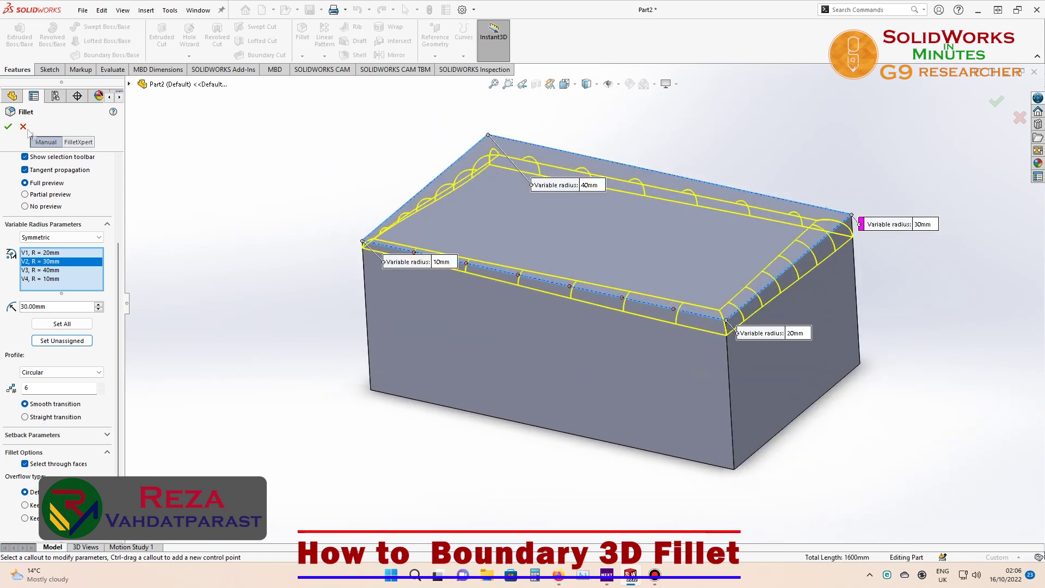
# Apply the variable-radius fillet and inspect the rounded corners from several sides.
pyautogui.click(7, 129)
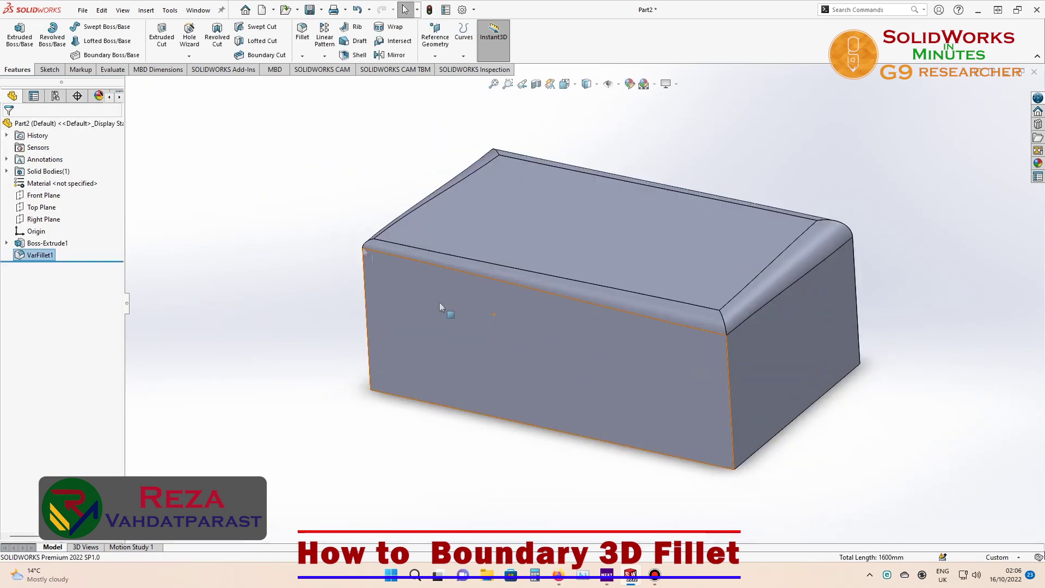
pyautogui.scroll(-2, 737, 355)
pyautogui.moveTo(733, 354); pyautogui.dragTo(643, 340, button='middle')
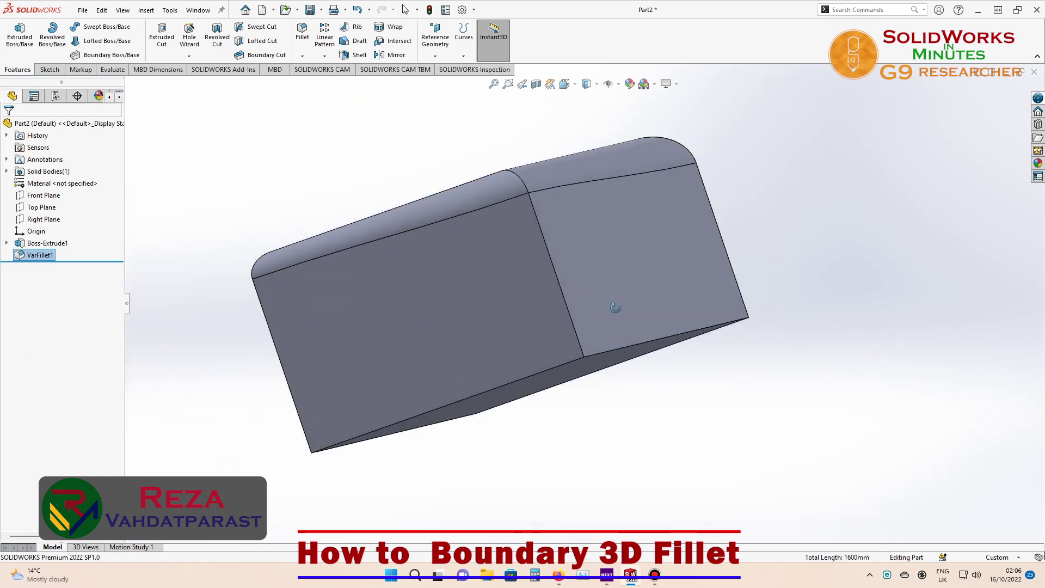
pyautogui.scroll(2, 643, 341)
pyautogui.moveTo(642, 289)
pyautogui.mouseDown(button='middle')
pyautogui.moveTo(460, 381)
pyautogui.moveTo(481, 504)
pyautogui.mouseUp(button='middle')
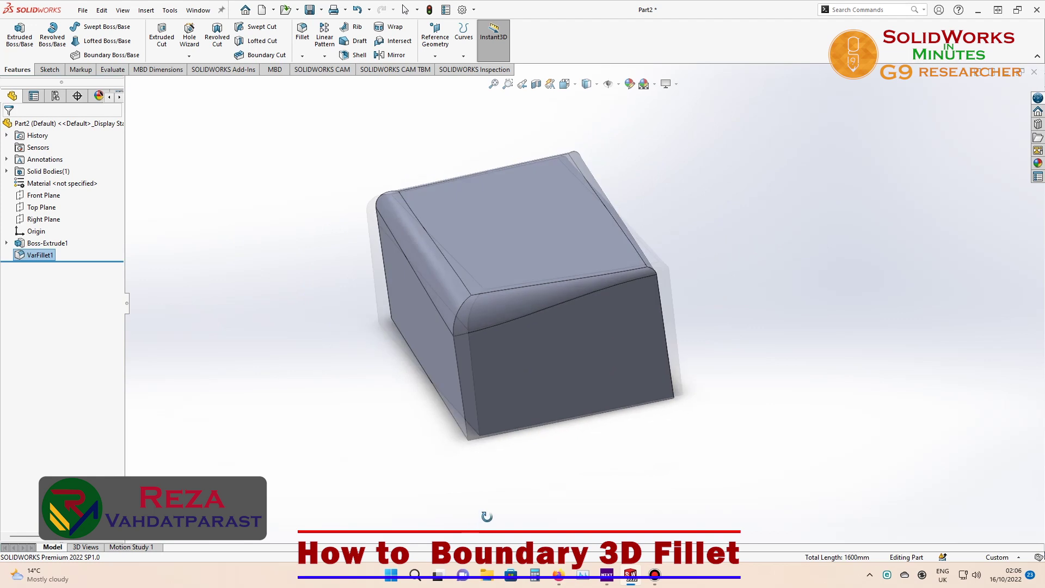
pyautogui.press('Escape')
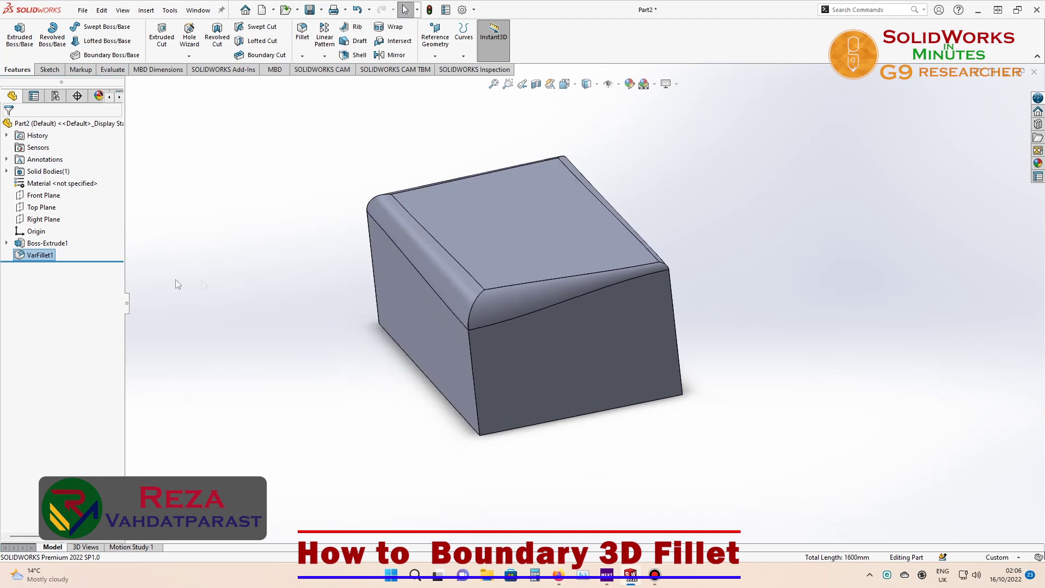
# Delete the VarFillet1 feature from the FeatureManager tree.
pyautogui.rightClick(42, 255)
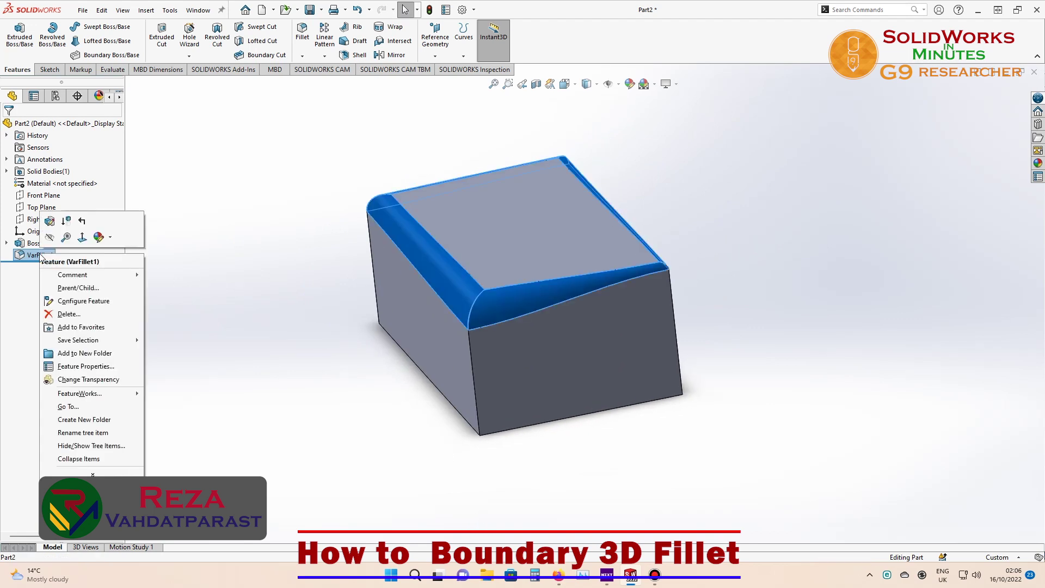
pyautogui.click(79, 316)
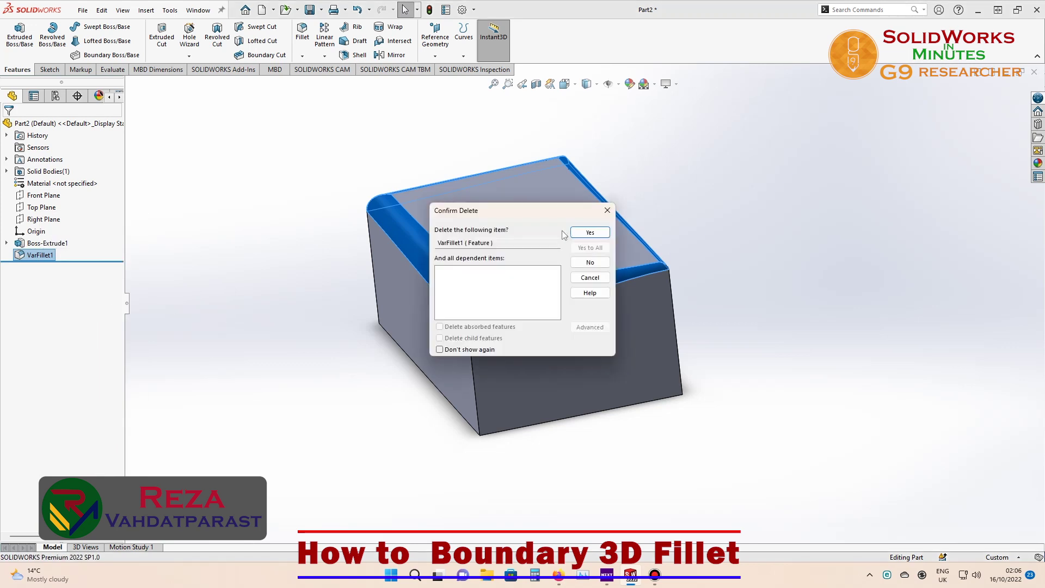
pyautogui.click(589, 232)
pyautogui.scroll(3, 556, 223)
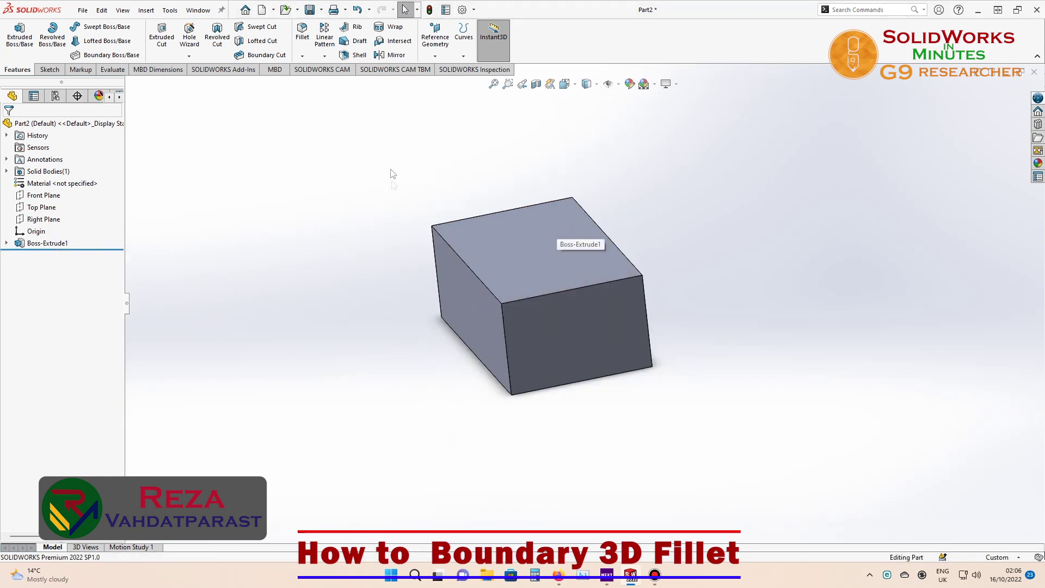
pyautogui.scroll(-3, 494, 199)
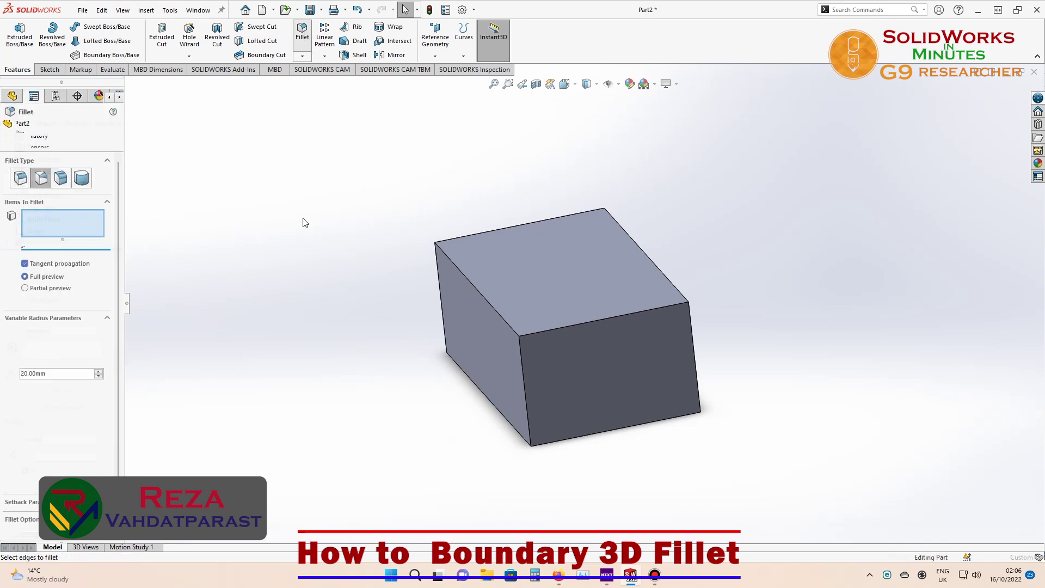
# Start a face fillet with the top face as set 1 and four side faces as set 2.
pyautogui.click(60, 178)
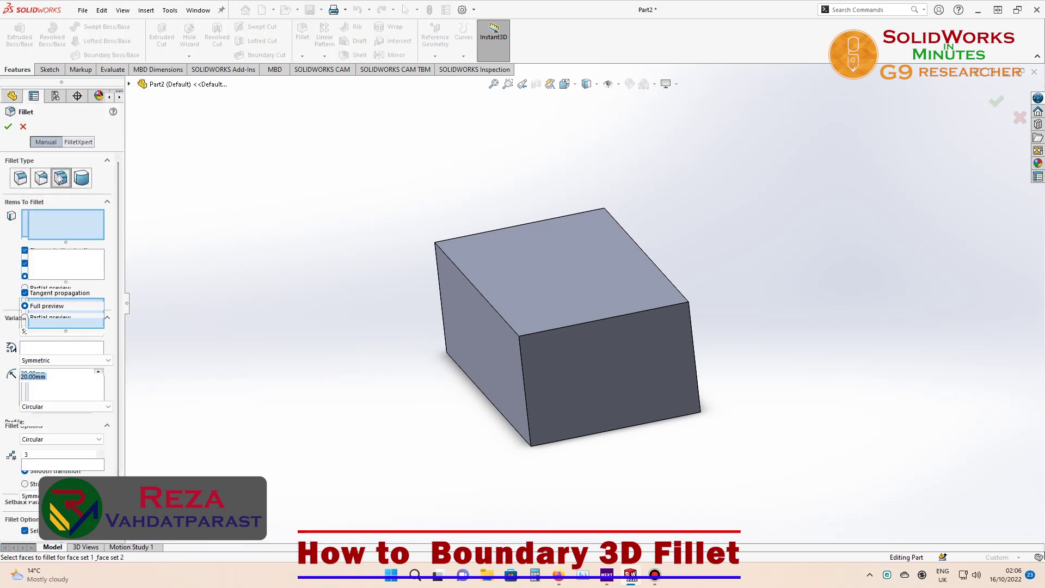
pyautogui.click(557, 247)
pyautogui.moveTo(387, 335); pyautogui.dragTo(207, 302, button='middle')
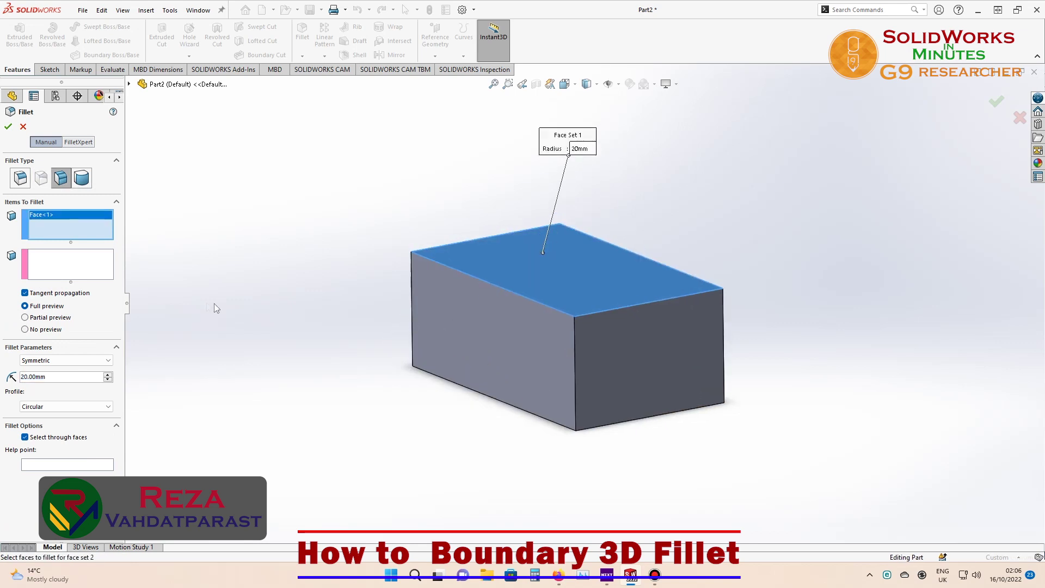
pyautogui.click(93, 280)
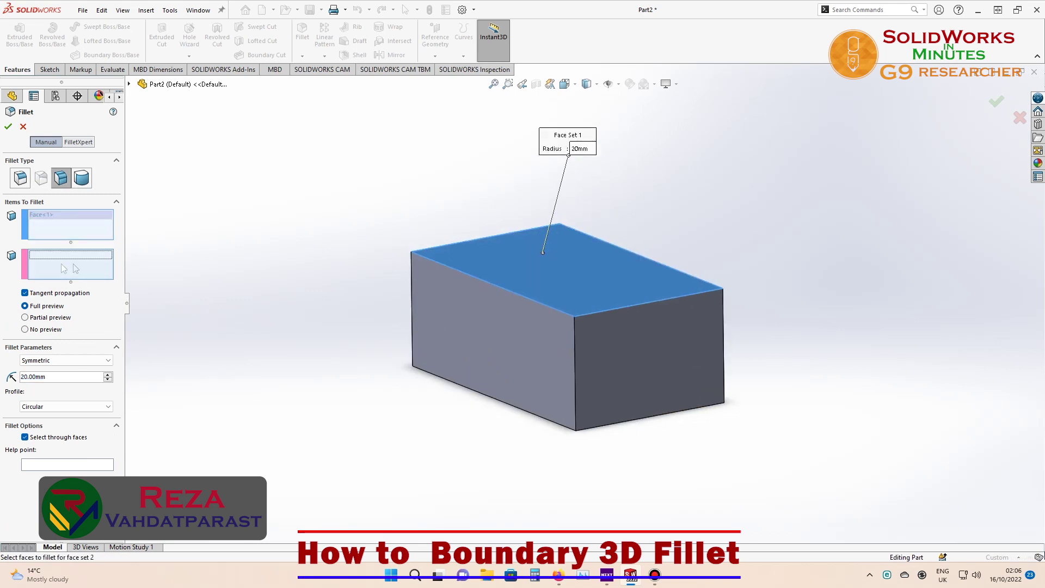
pyautogui.click(472, 314)
pyautogui.click(643, 364)
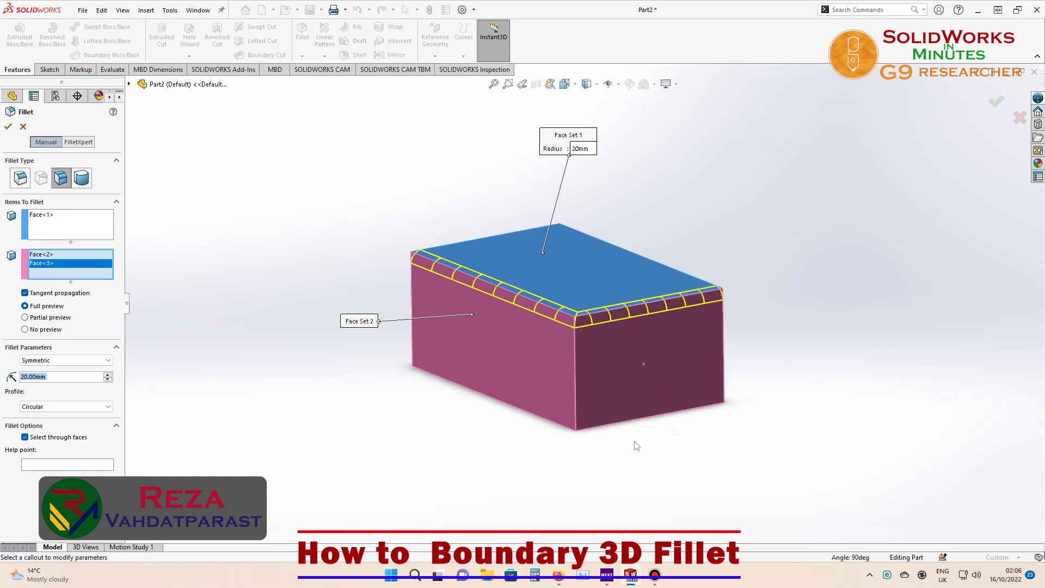
pyautogui.moveTo(566, 428)
pyautogui.mouseDown(button='middle')
pyautogui.moveTo(321, 451)
pyautogui.moveTo(525, 358)
pyautogui.mouseUp(button='middle')
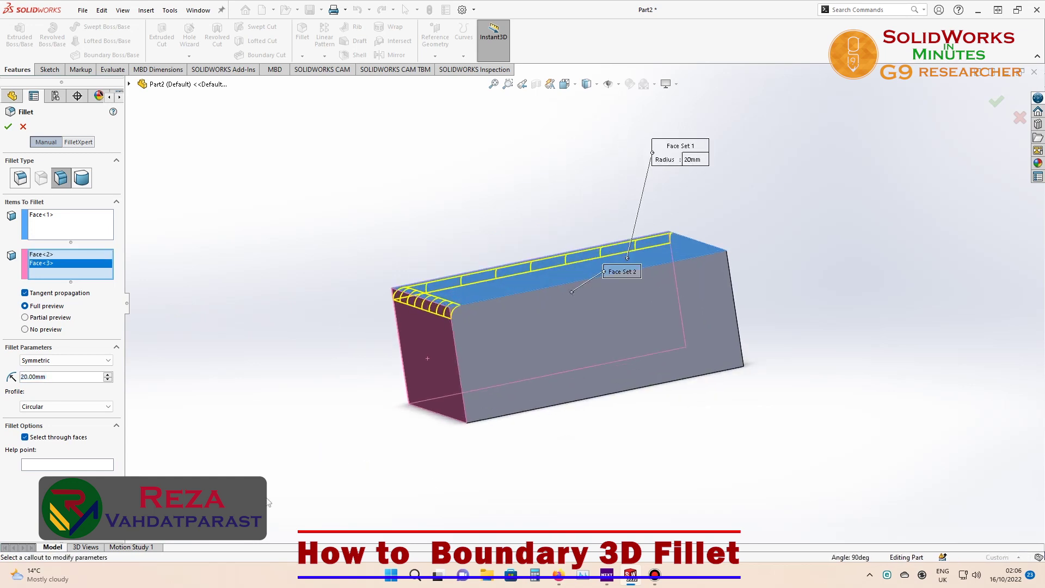
pyautogui.click(524, 358)
pyautogui.moveTo(195, 467); pyautogui.dragTo(564, 374, button='middle')
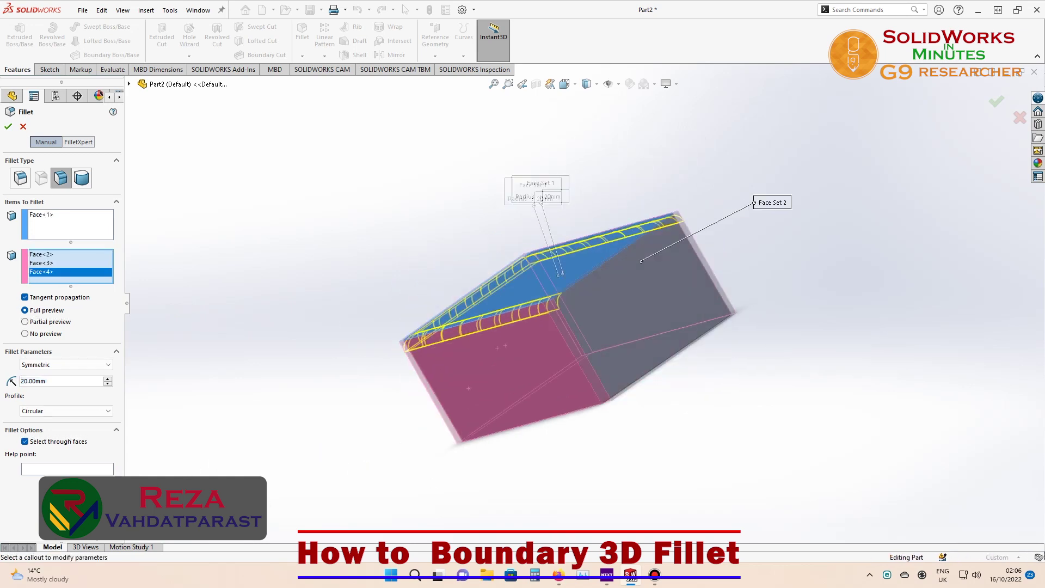
pyautogui.click(564, 374)
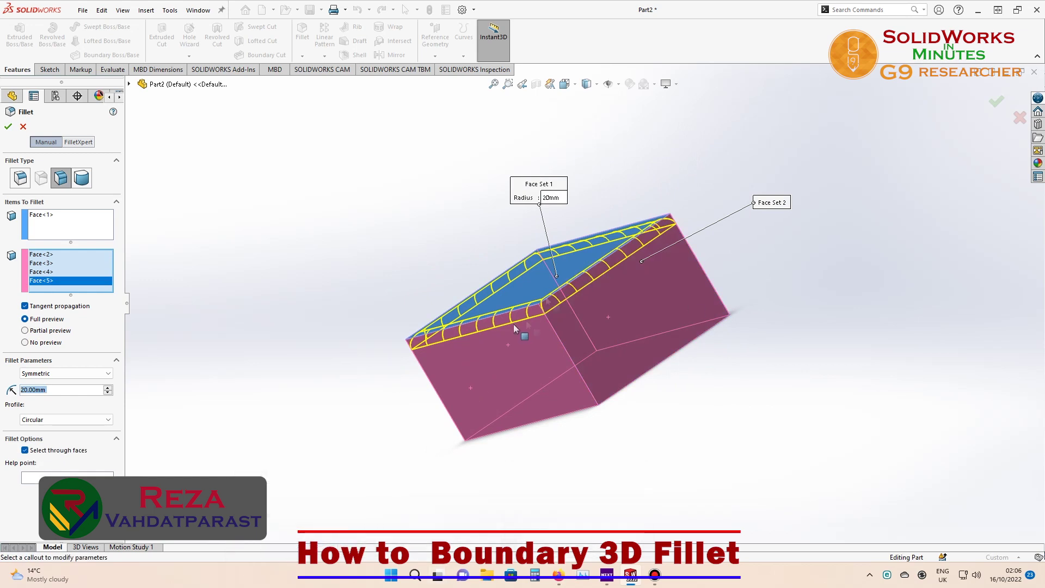
pyautogui.moveTo(400, 292); pyautogui.dragTo(338, 296, button='middle')
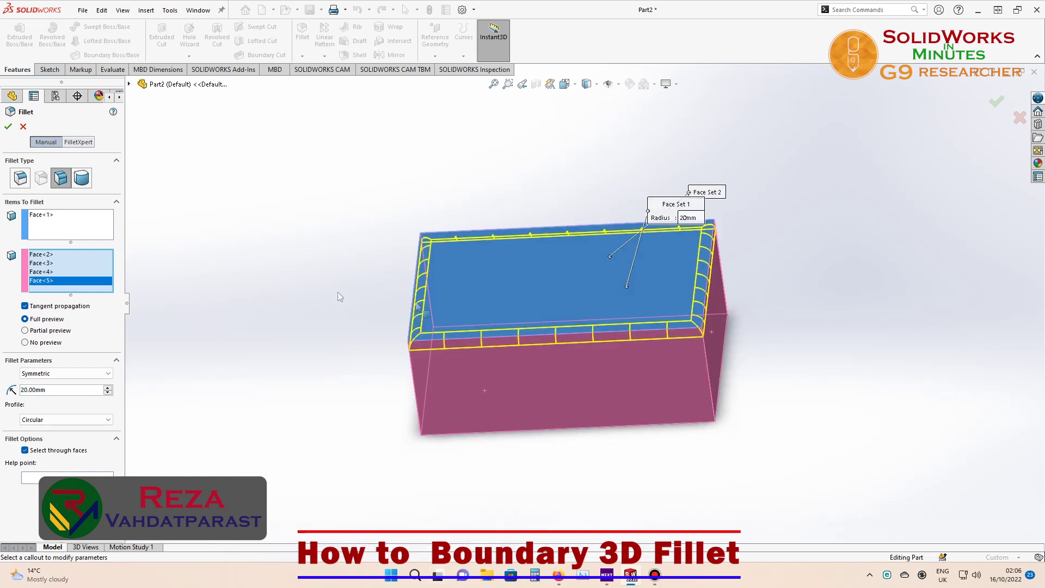
# Clear both face sets and reselect only the top face as face set 1.
pyautogui.rightClick(50, 278)
pyautogui.click(63, 284)
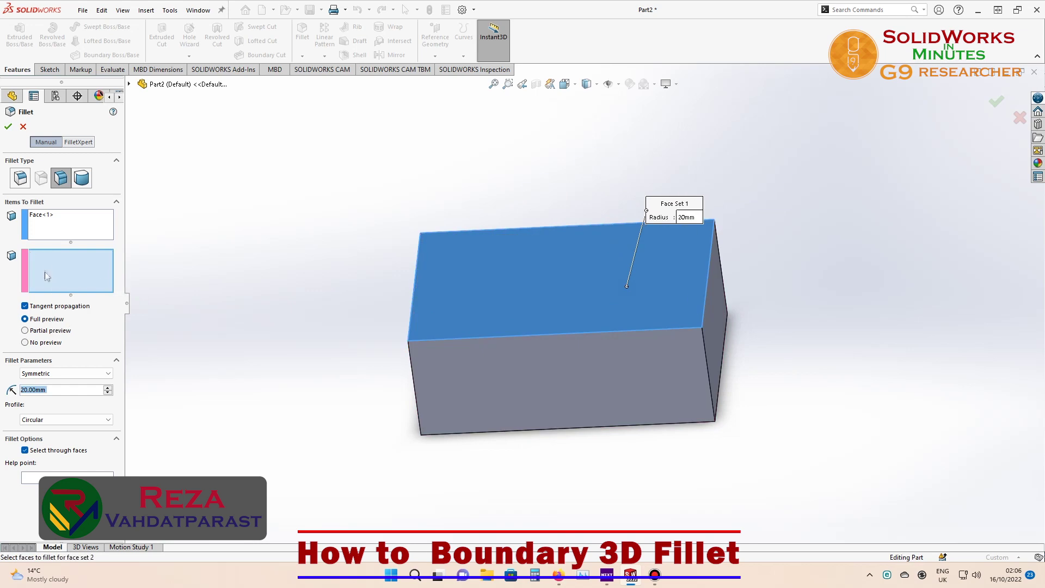
pyautogui.click(42, 215)
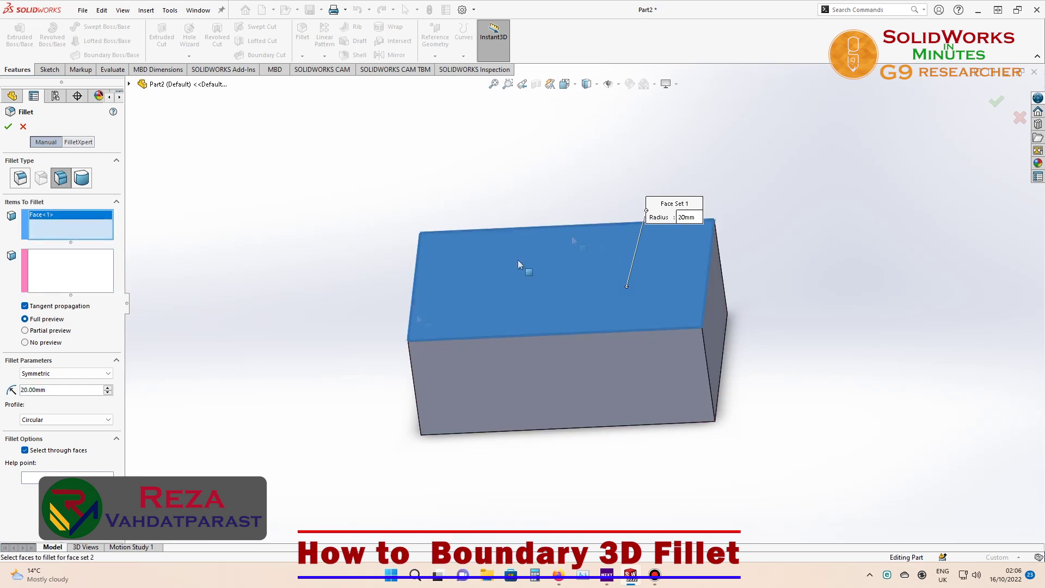
pyautogui.rightClick(79, 213)
pyautogui.click(88, 218)
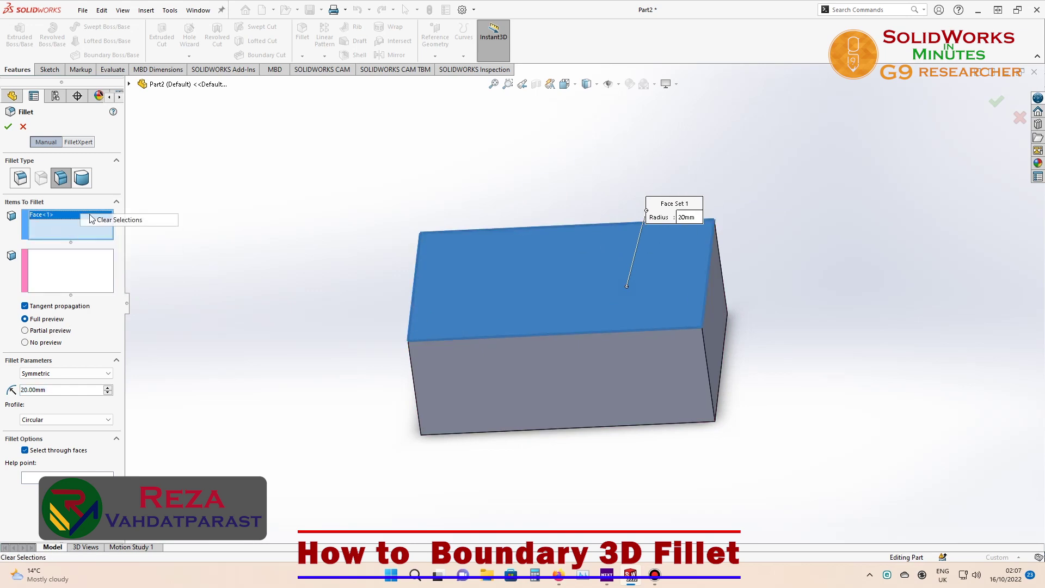
pyautogui.click(519, 291)
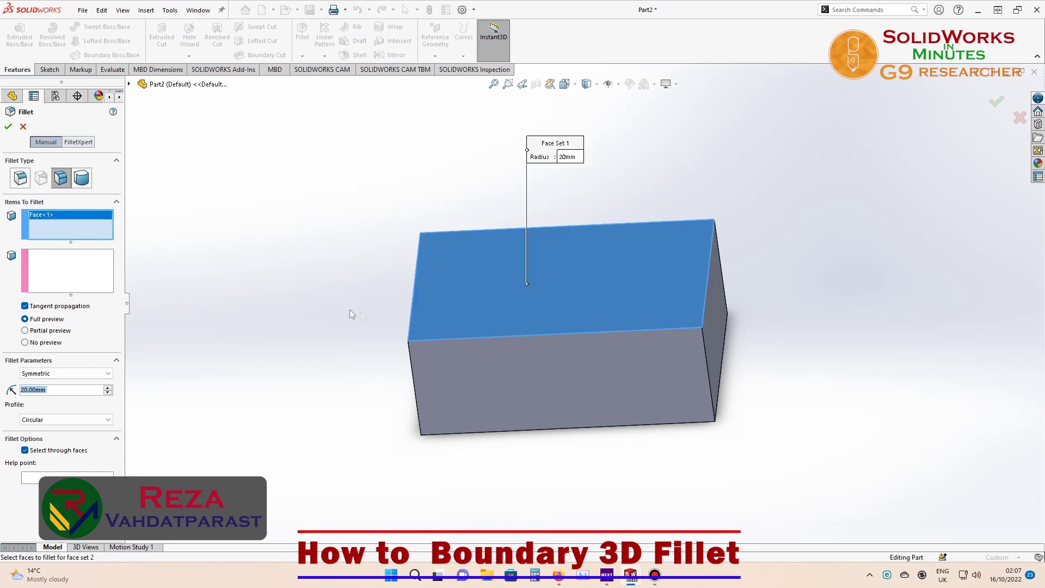
pyautogui.rightClick(93, 218)
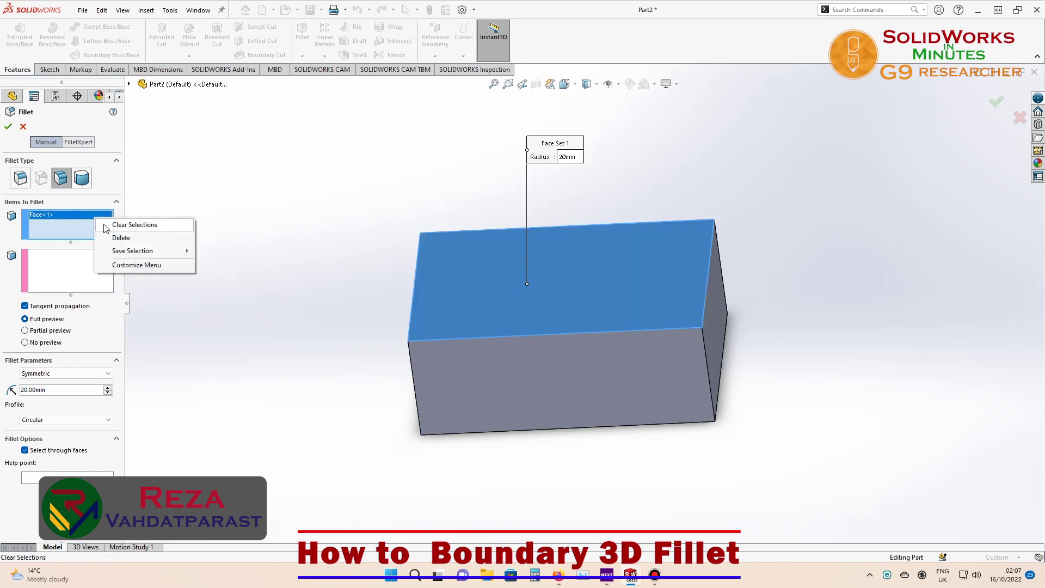
# Refill face set 1 with the box's left end face and front face.
pyautogui.click(125, 224)
pyautogui.moveTo(348, 299); pyautogui.dragTo(413, 276, button='middle')
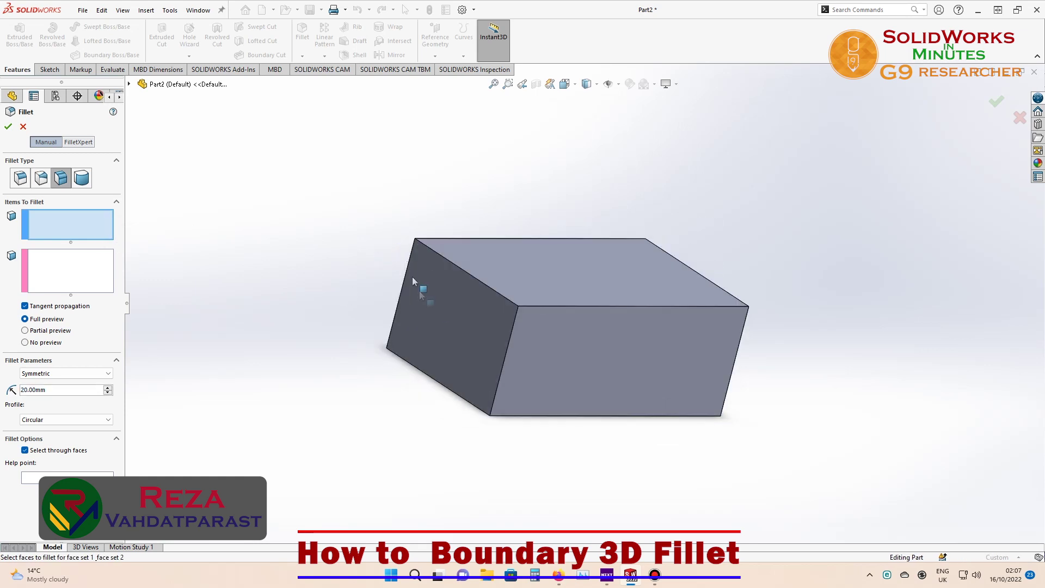
pyautogui.click(444, 308)
pyautogui.click(576, 337)
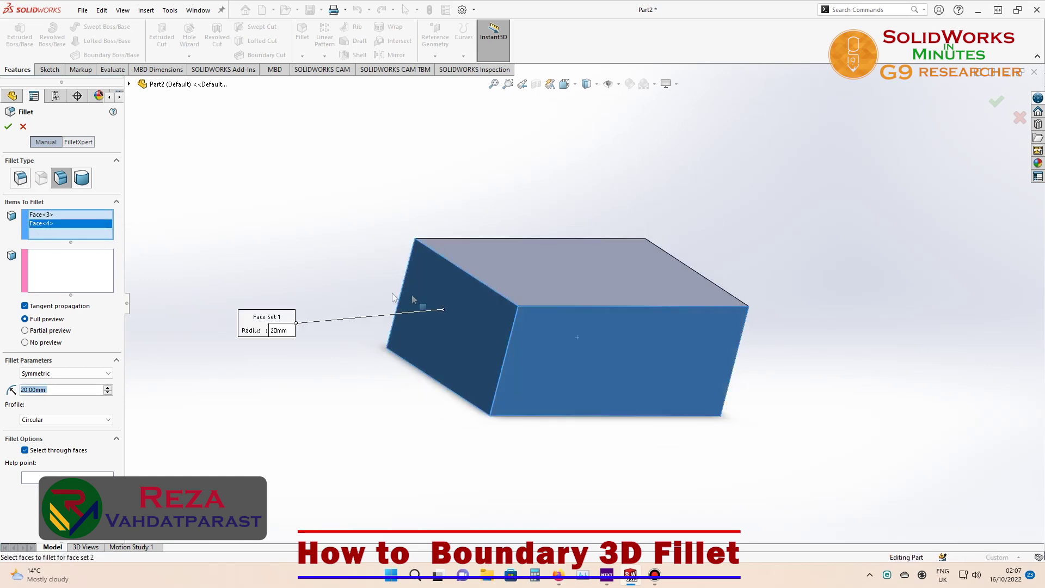
pyautogui.moveTo(249, 326); pyautogui.dragTo(229, 270)
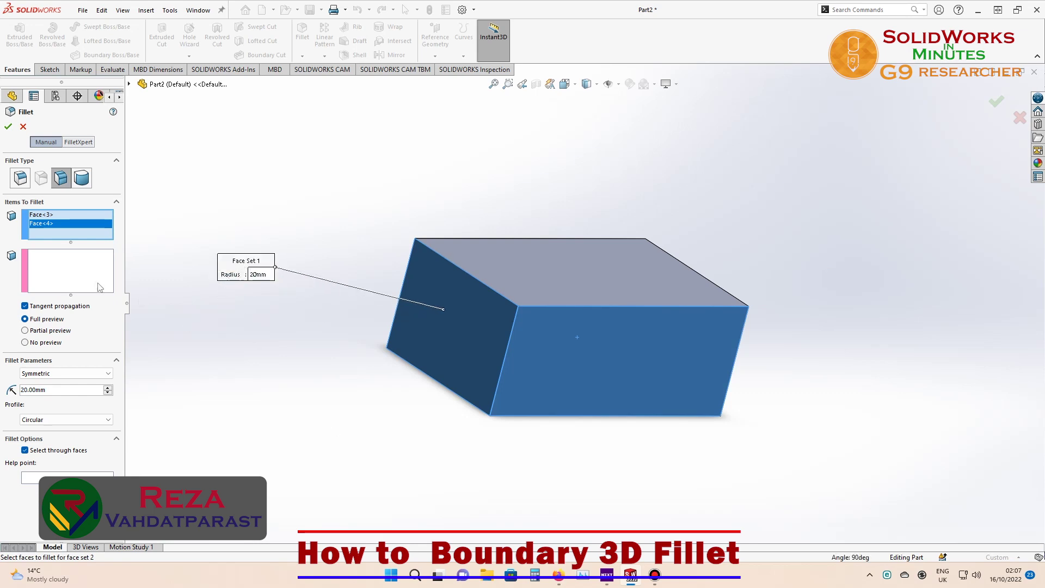
# Add the box's top and bottom faces as face set 2.
pyautogui.click(81, 270)
pyautogui.moveTo(334, 411); pyautogui.dragTo(440, 334, button='middle')
pyautogui.click(508, 295)
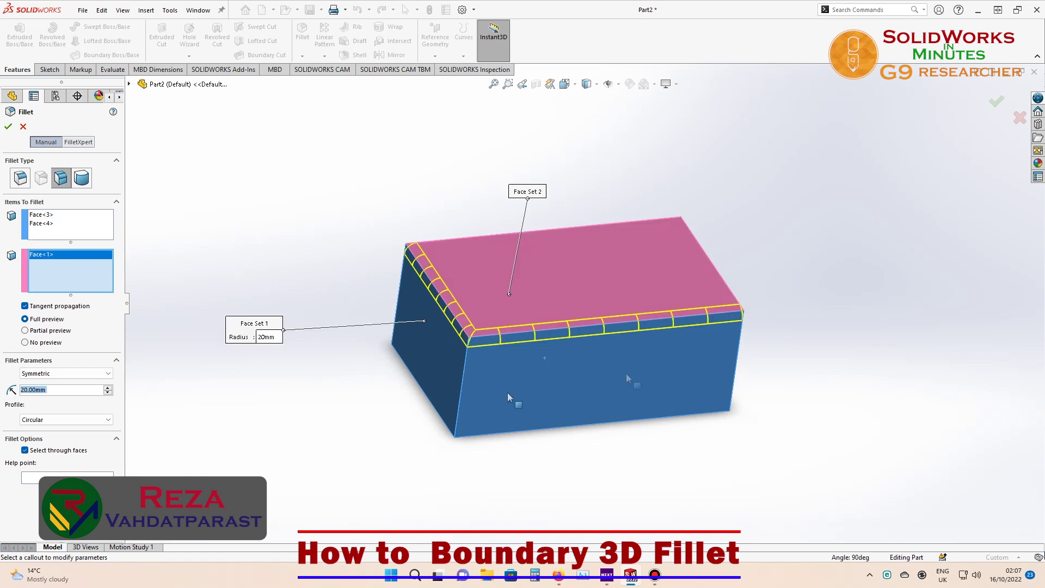
pyautogui.moveTo(470, 514); pyautogui.dragTo(462, 348, button='middle')
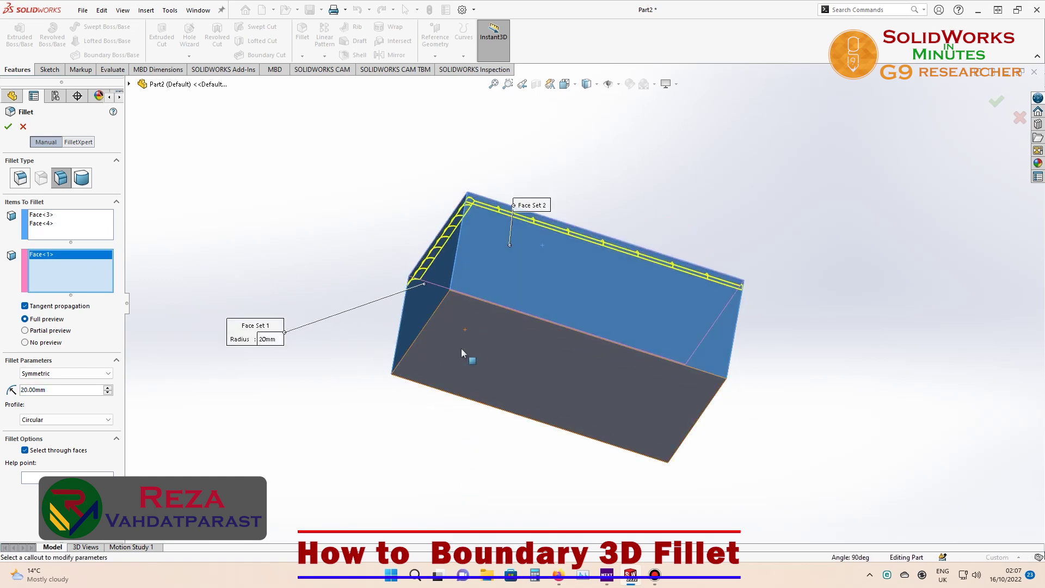
pyautogui.click(474, 348)
pyautogui.moveTo(394, 423)
pyautogui.mouseDown(button='middle')
pyautogui.moveTo(272, 498)
pyautogui.moveTo(361, 518)
pyautogui.mouseUp(button='middle')
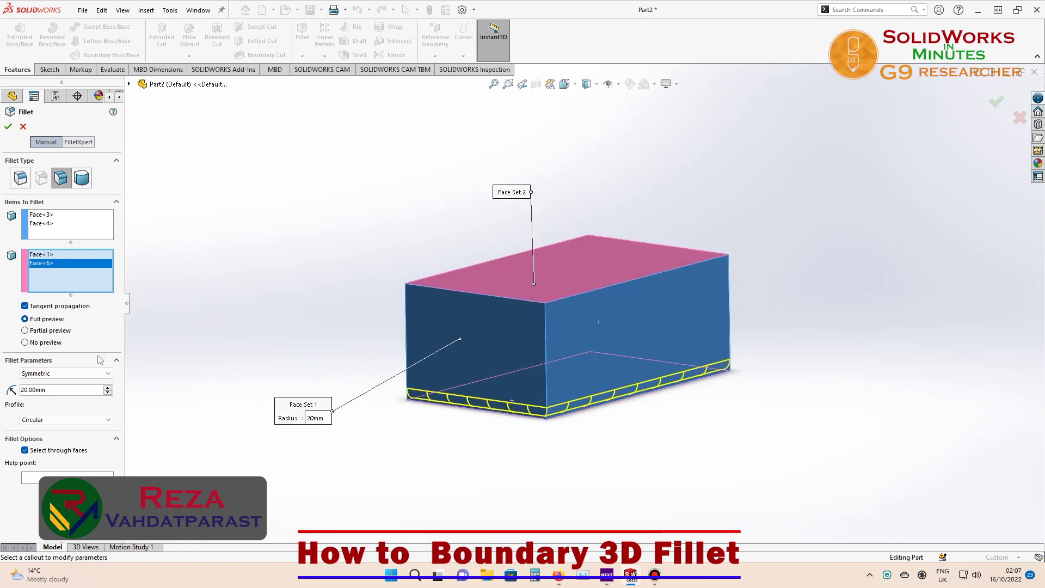
# Keep the Circular profile, raise the radius to 30 mm, and apply the fillet.
pyautogui.click(102, 420)
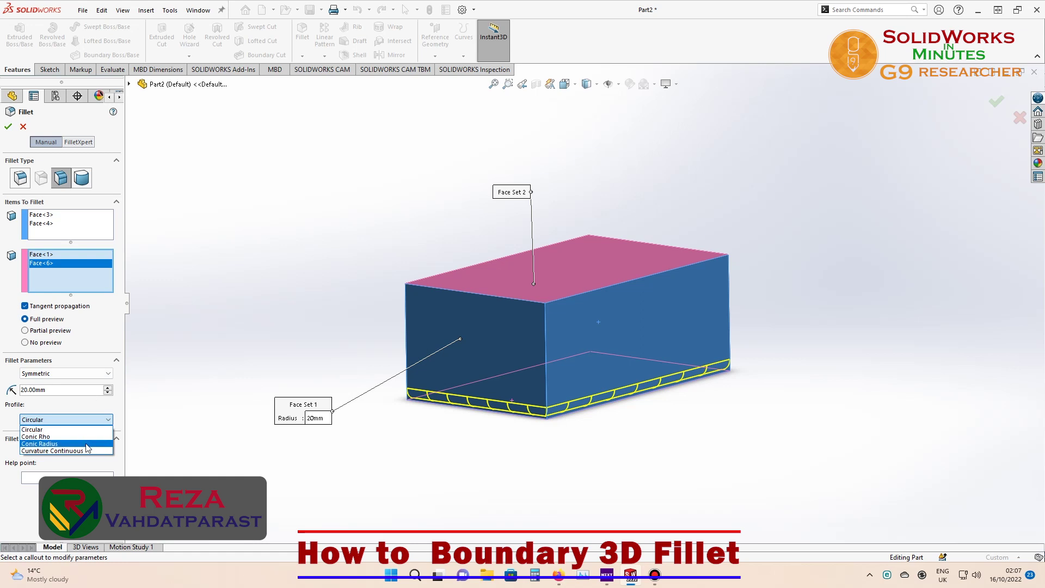
pyautogui.click(88, 429)
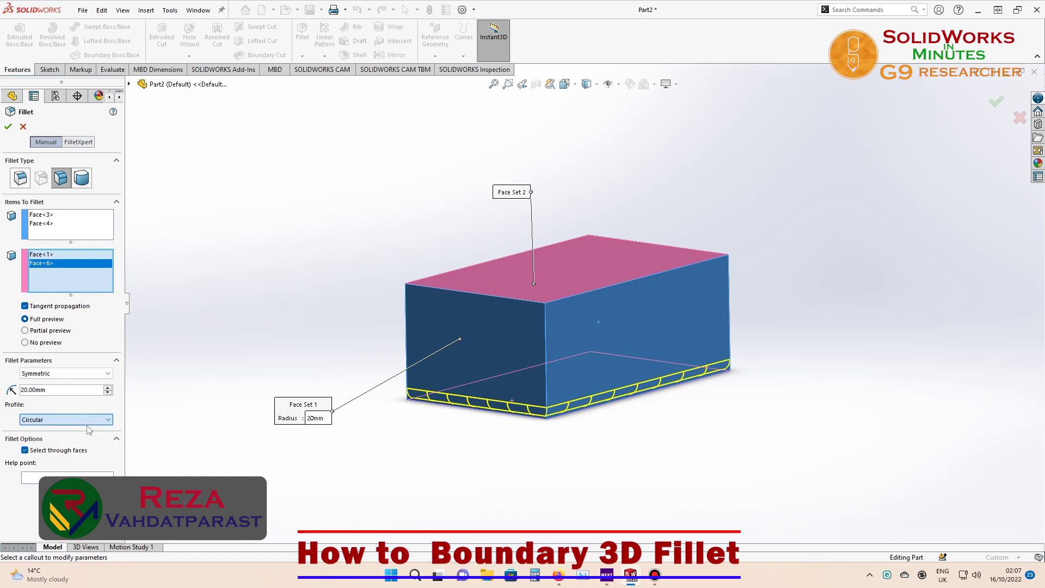
pyautogui.click(108, 388)
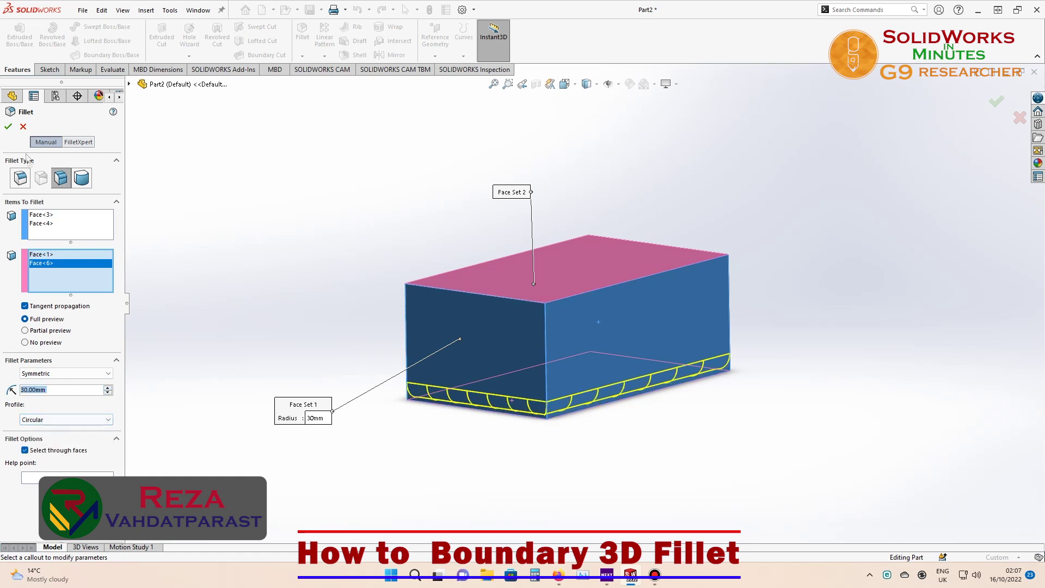
pyautogui.click(9, 127)
pyautogui.moveTo(517, 433)
pyautogui.mouseDown(button='middle')
pyautogui.moveTo(481, 214)
pyautogui.moveTo(466, 292)
pyautogui.moveTo(422, 140)
pyautogui.moveTo(313, 263)
pyautogui.moveTo(329, 356)
pyautogui.moveTo(348, 348)
pyautogui.mouseUp(button='middle')
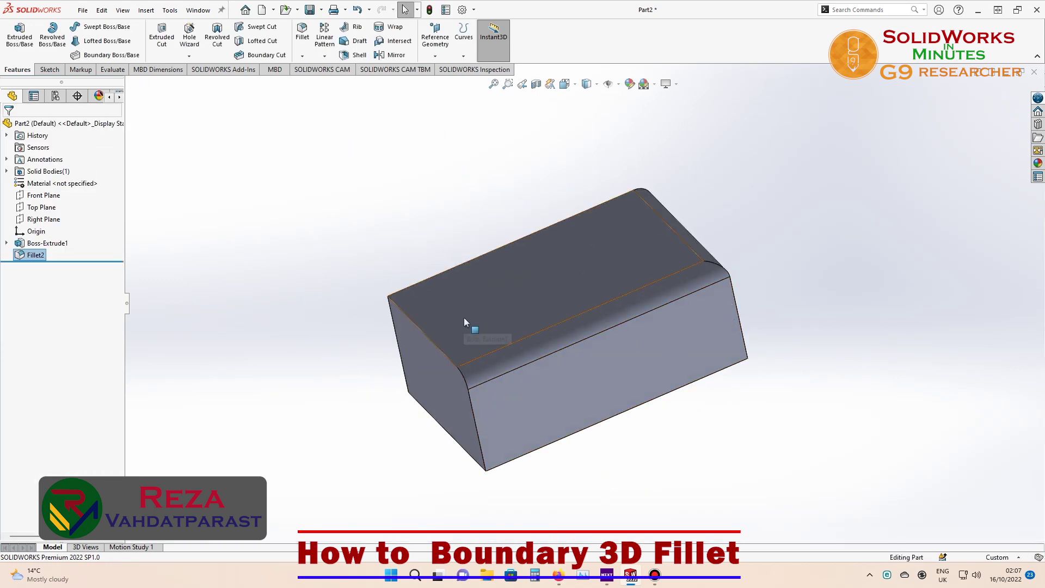
# Delete the Fillet2 face fillet from the FeatureManager tree.
pyautogui.scroll(-2, 465, 319)
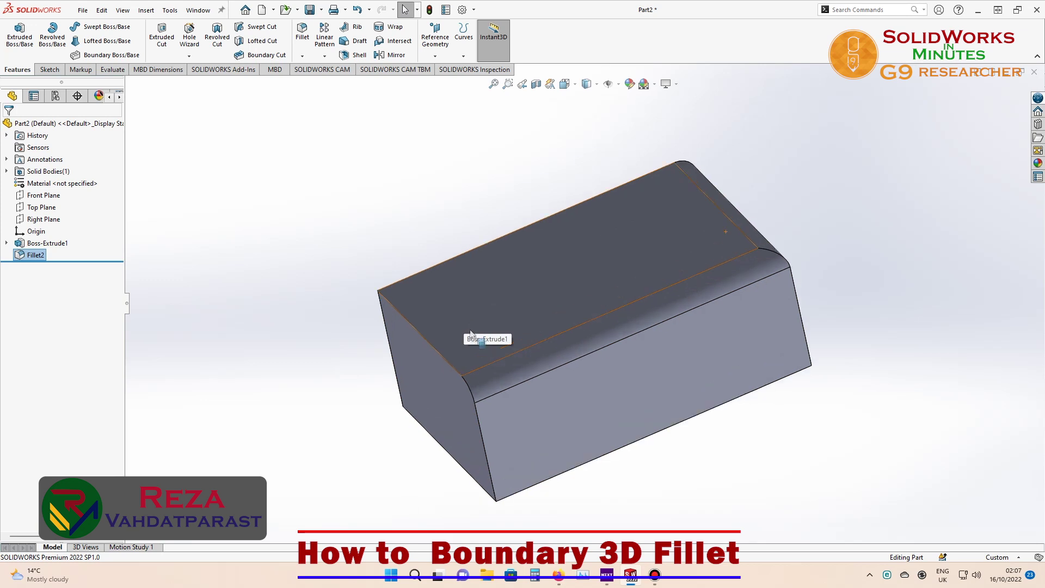
pyautogui.rightClick(42, 257)
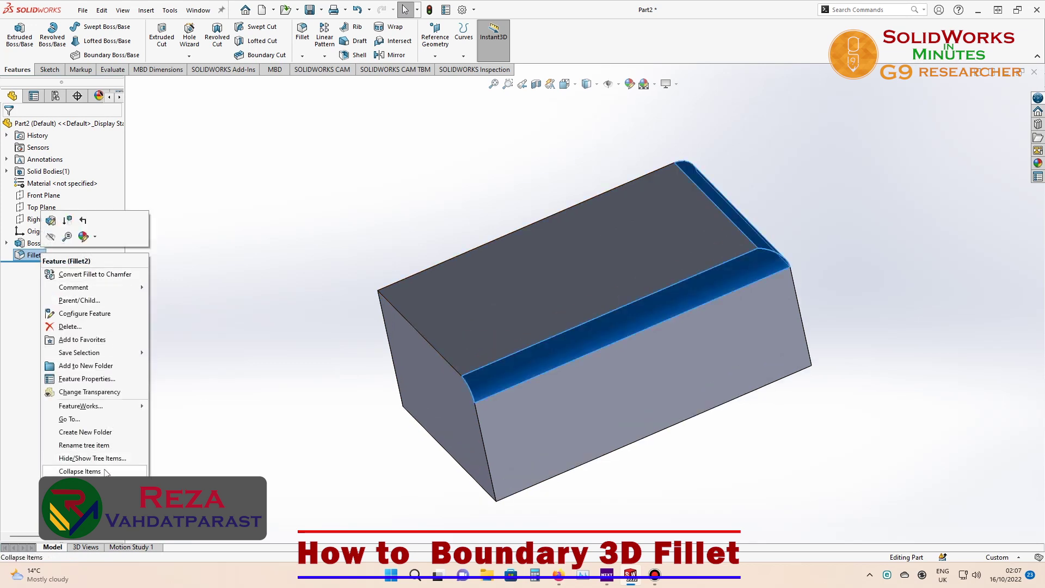
pyautogui.click(70, 327)
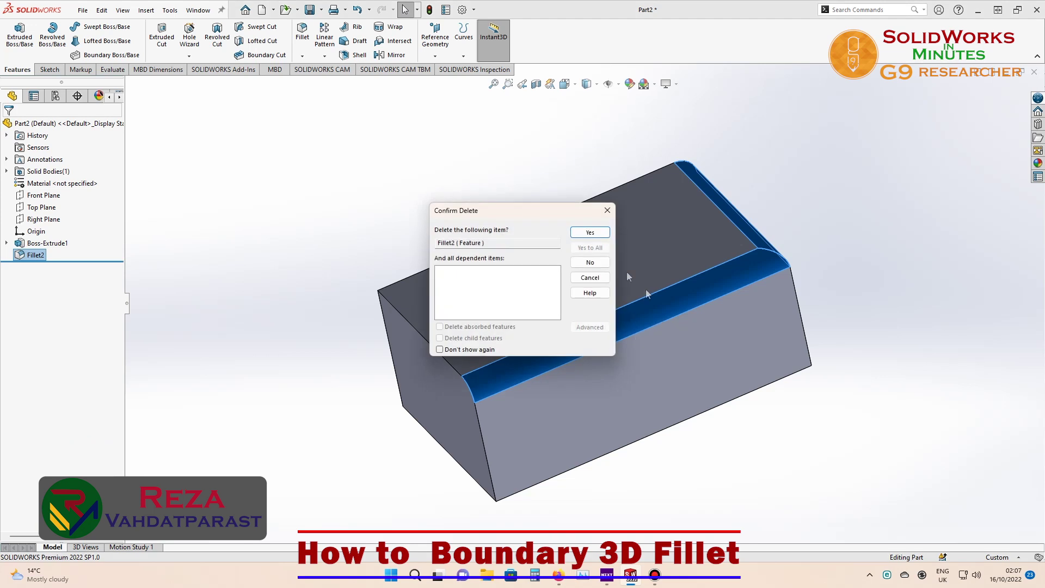
pyautogui.click(590, 232)
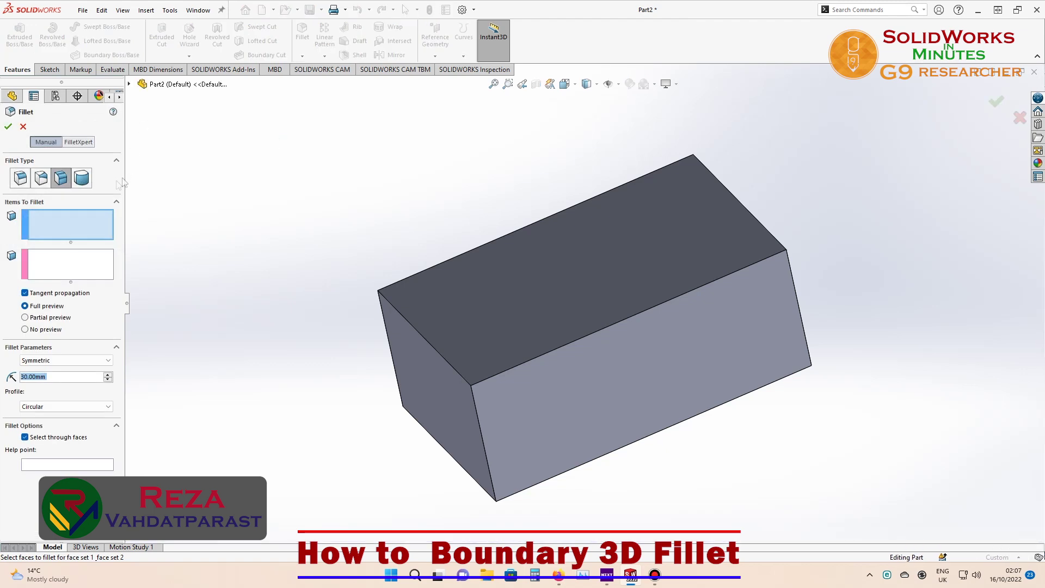
# Apply a full round fillet: front face side set 1, top face center, back face side set 2.
pyautogui.click(83, 178)
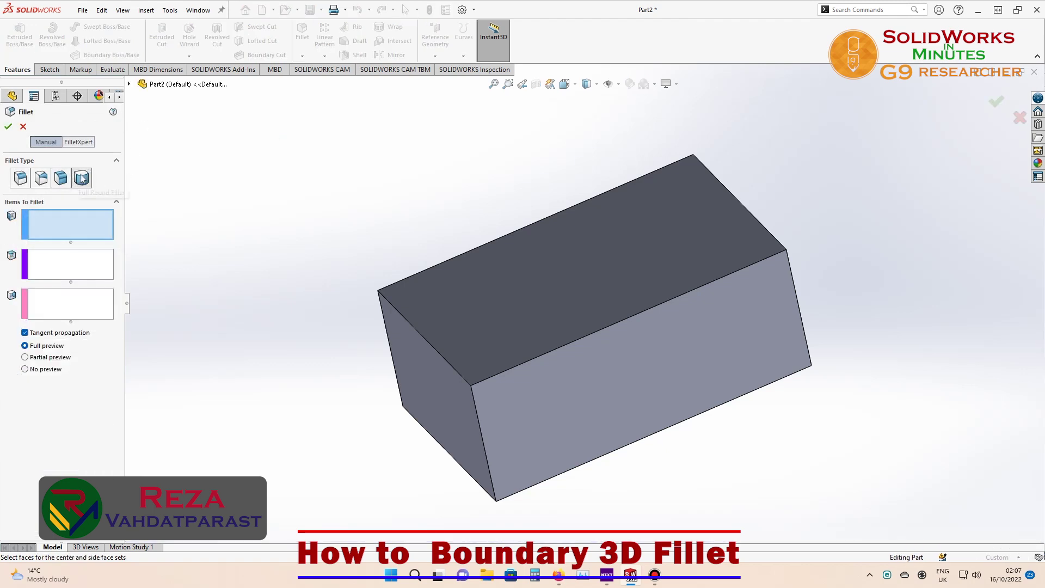
pyautogui.moveTo(162, 267)
pyautogui.mouseDown(button='middle')
pyautogui.moveTo(263, 217)
pyautogui.moveTo(294, 258)
pyautogui.mouseUp(button='middle')
pyautogui.click(458, 285)
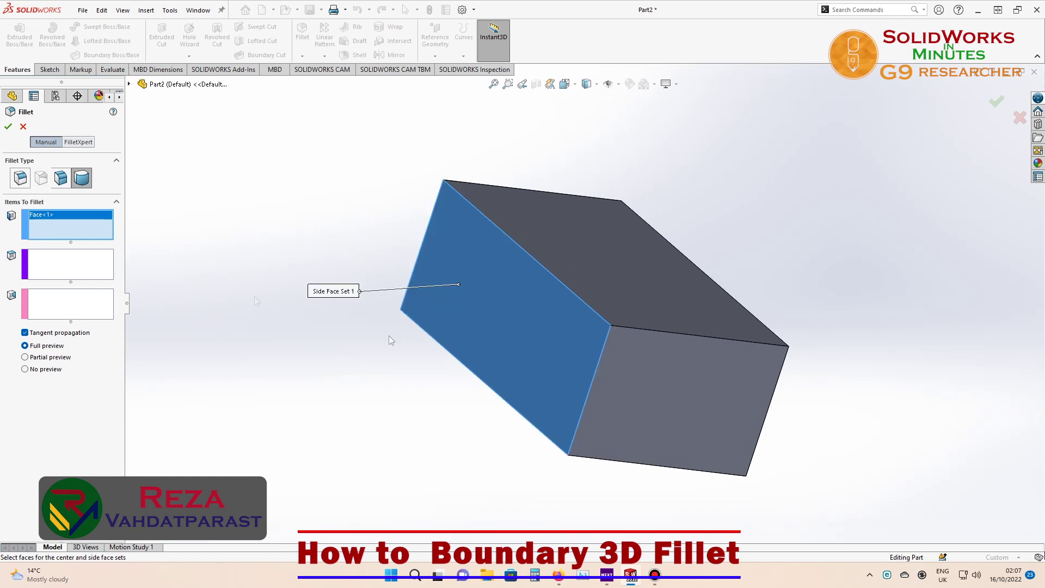
pyautogui.click(64, 265)
pyautogui.click(575, 244)
pyautogui.moveTo(390, 346); pyautogui.dragTo(283, 327, button='middle')
pyautogui.click(68, 304)
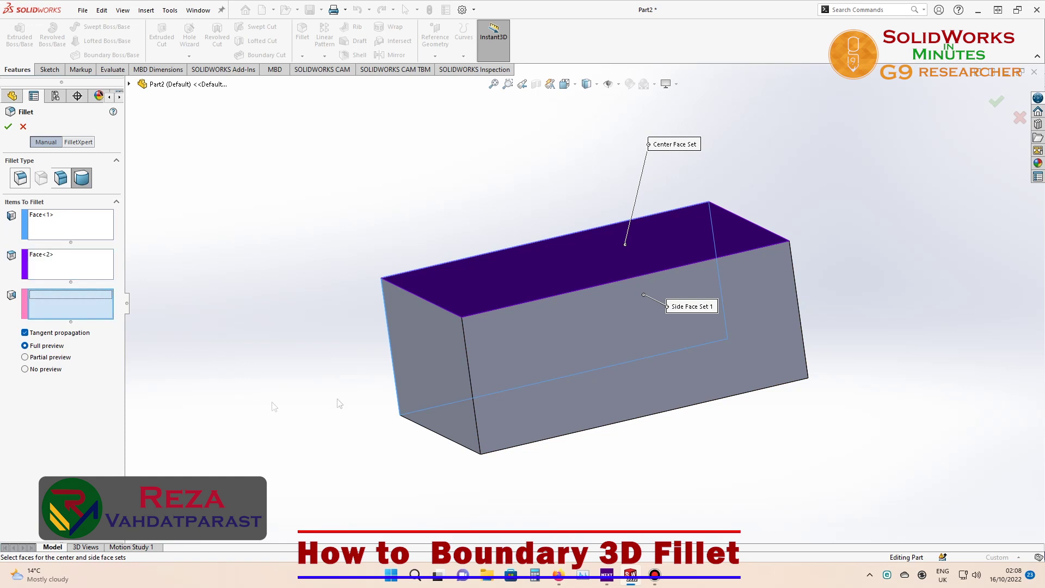
pyautogui.click(550, 328)
pyautogui.moveTo(306, 438)
pyautogui.mouseDown(button='middle')
pyautogui.moveTo(352, 438)
pyautogui.moveTo(299, 428)
pyautogui.mouseUp(button='middle')
pyautogui.click(8, 126)
# Inspect the rounded Fillet3 box from several angles, selecting its faces.
pyautogui.moveTo(316, 384)
pyautogui.mouseDown(button='middle')
pyautogui.moveTo(298, 373)
pyautogui.moveTo(339, 390)
pyautogui.mouseUp(button='middle')
pyautogui.scroll(2, 503, 430)
pyautogui.moveTo(503, 430)
pyautogui.mouseDown(button='middle')
pyautogui.moveTo(547, 406)
pyautogui.moveTo(544, 310)
pyautogui.moveTo(550, 457)
pyautogui.moveTo(592, 411)
pyautogui.mouseUp(button='middle')
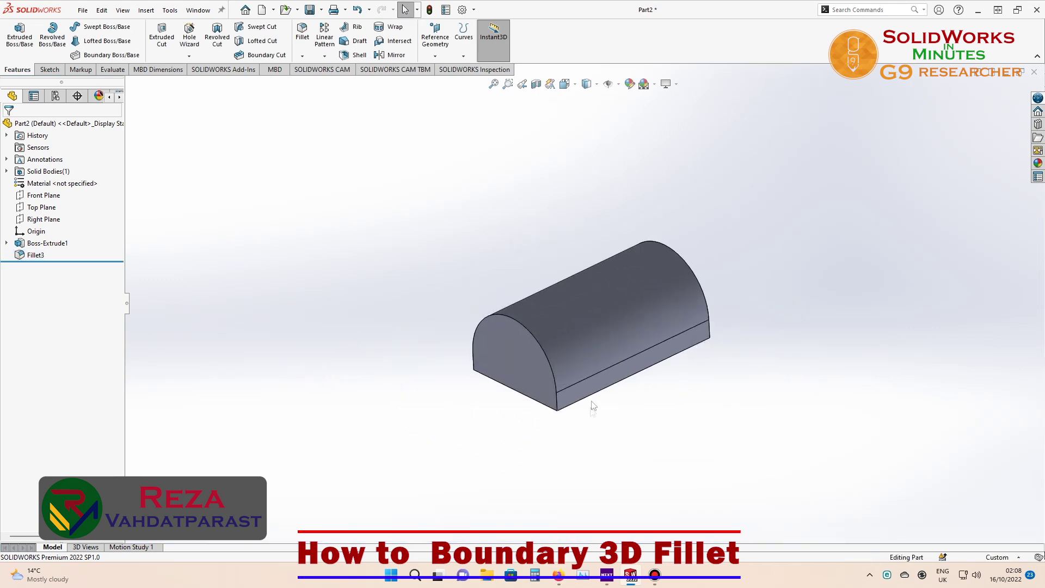
pyautogui.click(592, 388)
pyautogui.moveTo(573, 298)
pyautogui.mouseDown(button='middle')
pyautogui.moveTo(449, 266)
pyautogui.moveTo(477, 294)
pyautogui.mouseUp(button='middle')
pyautogui.click(527, 323)
pyautogui.click(583, 364)
pyautogui.click(396, 399)
pyautogui.moveTo(395, 399)
pyautogui.mouseDown(button='middle')
pyautogui.moveTo(408, 425)
pyautogui.moveTo(320, 361)
pyautogui.moveTo(610, 341)
pyautogui.moveTo(618, 369)
pyautogui.mouseUp(button='middle')
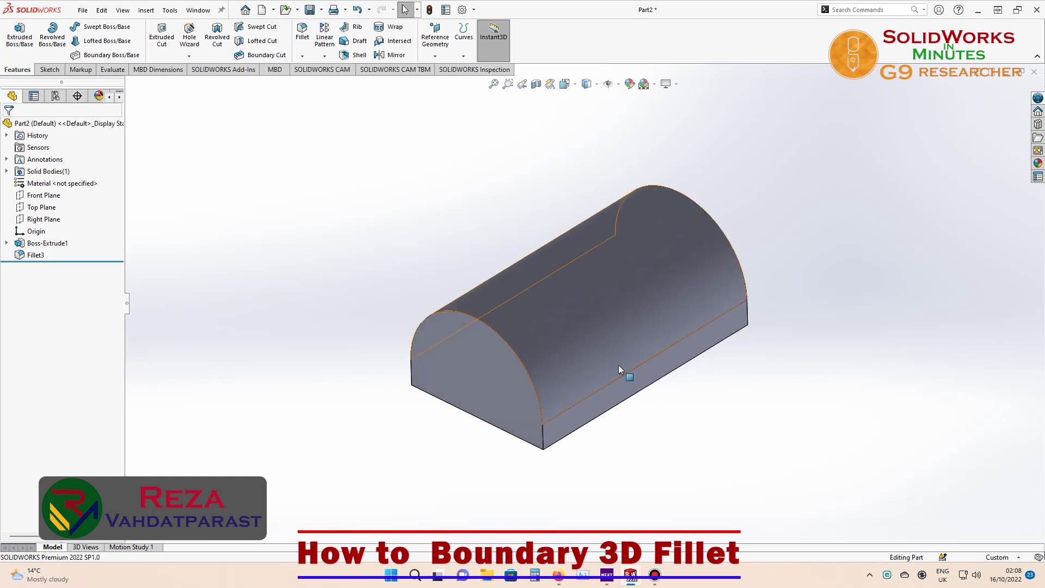